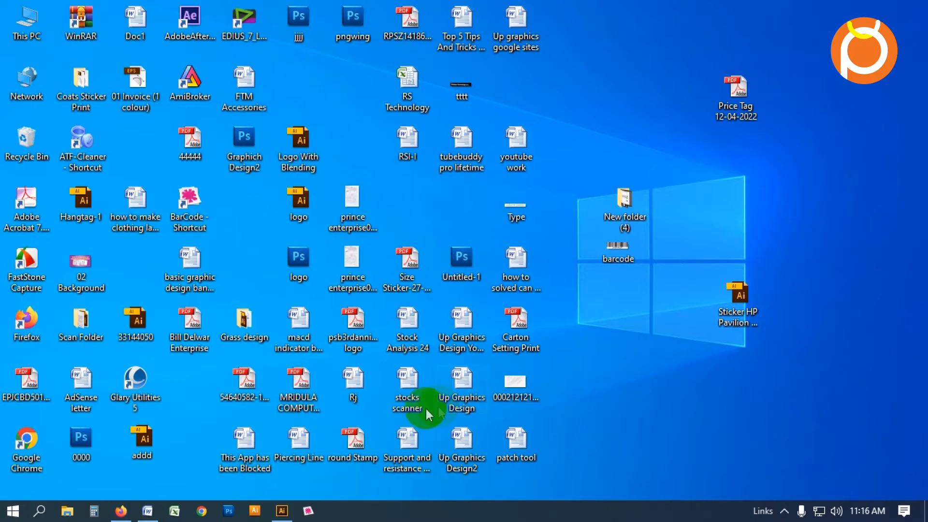
Step: Switch to Adobe Illustrator and open the Grass design artwork from the Grass design folder
{"action": "left_click", "coordinate": [320, 463]}
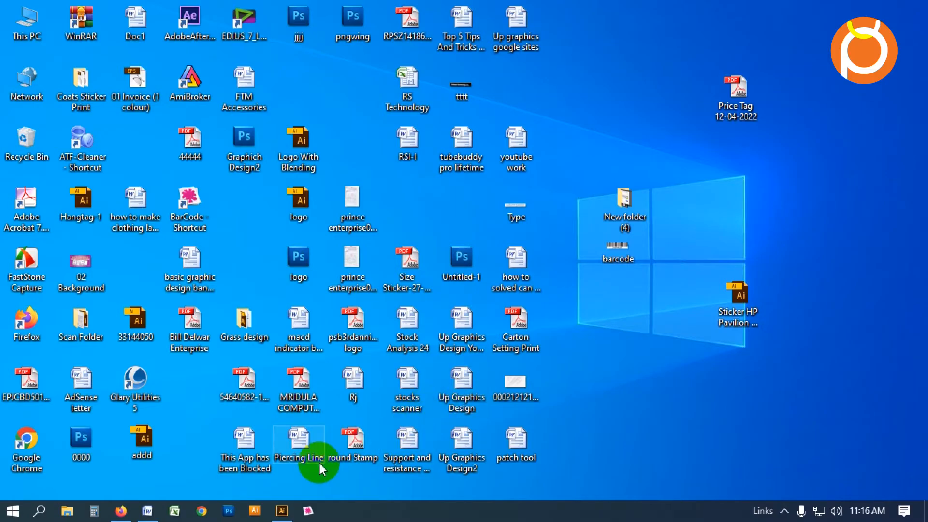
{"action": "left_click", "coordinate": [282, 511]}
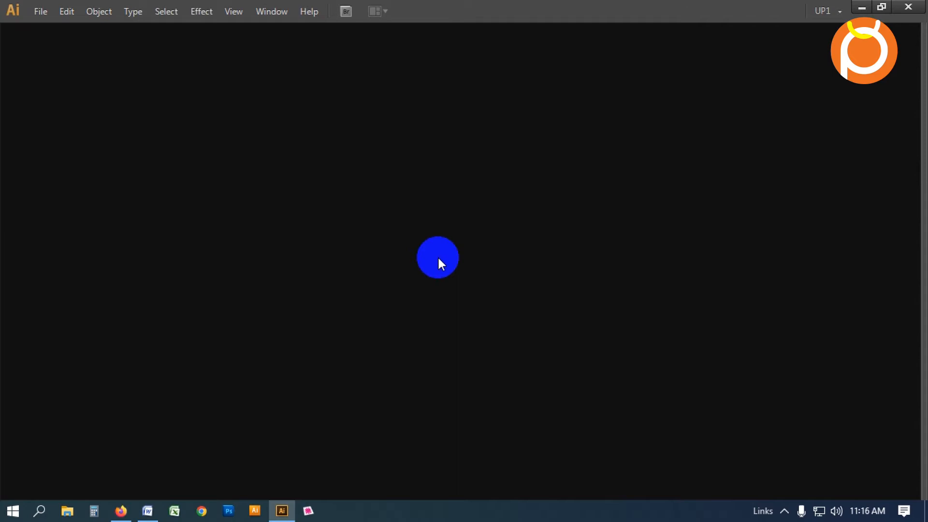
{"action": "double_click", "coordinate": [438, 259]}
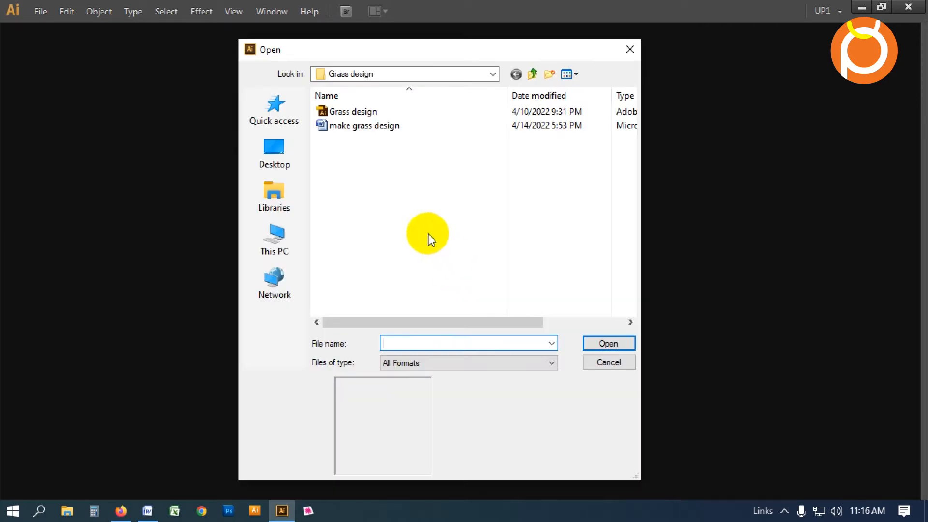
{"action": "left_click", "coordinate": [373, 112]}
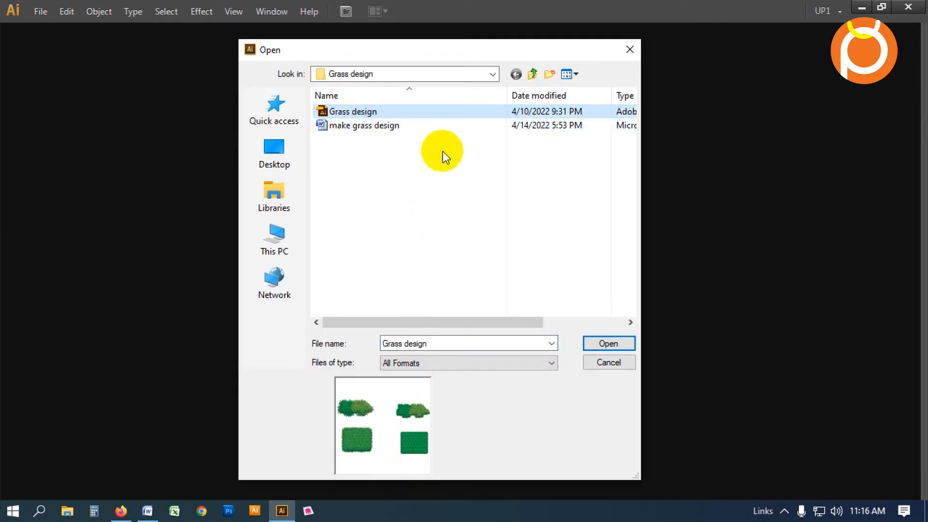
{"action": "key", "text": "Return"}
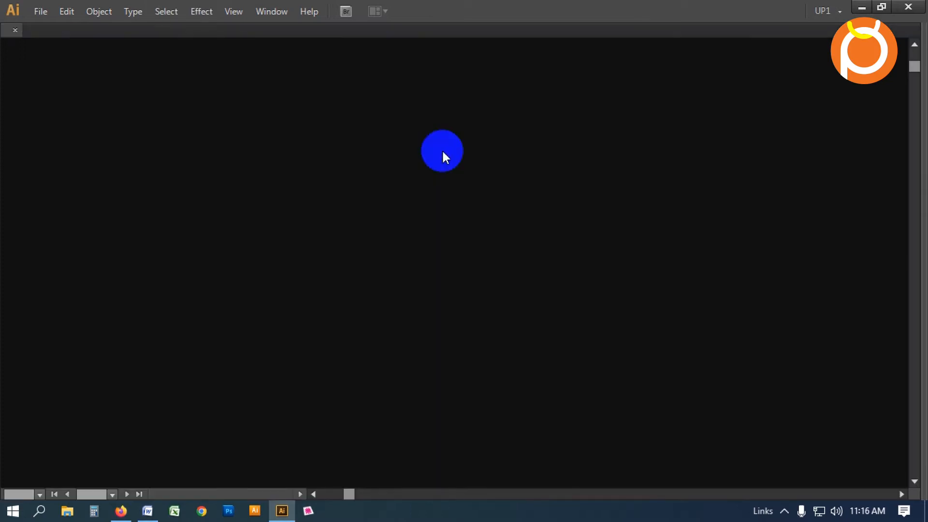
Step: Examine the finished grass artwork on the artboard and the overlapping circle shapes beside it up close
{"action": "key", "text": "ctrl+space"}
{"action": "left_click_drag", "start_coordinate": [337, 111], "coordinate": [574, 247]}
{"action": "key", "text": "ctrl+0"}
{"action": "key", "text": "ctrl+space"}
{"action": "left_click_drag", "start_coordinate": [340, 343], "coordinate": [646, 424]}
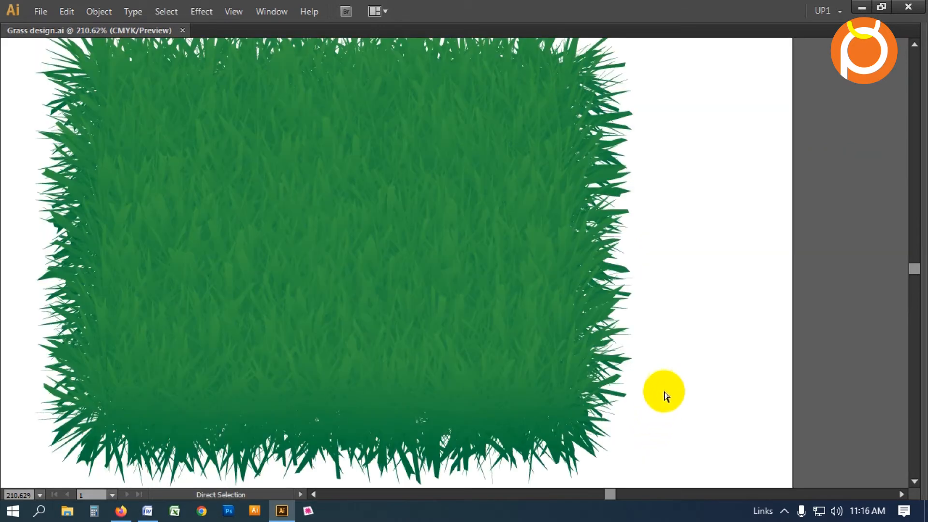
{"action": "key", "text": "ctrl+0"}
{"action": "left_click_drag", "start_coordinate": [635, 345], "coordinate": [386, 386]}
{"action": "key", "text": "ctrl+space"}
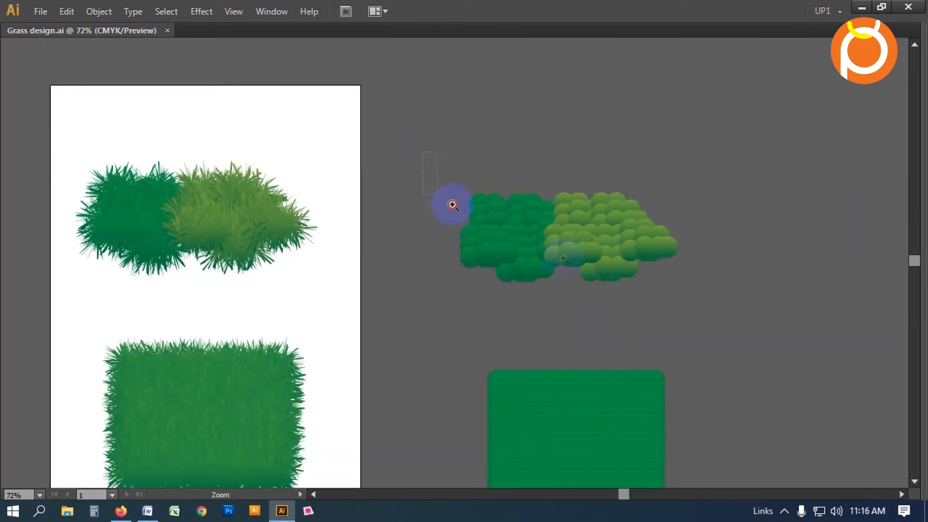
{"action": "left_click_drag", "start_coordinate": [702, 306], "coordinate": [702, 306]}
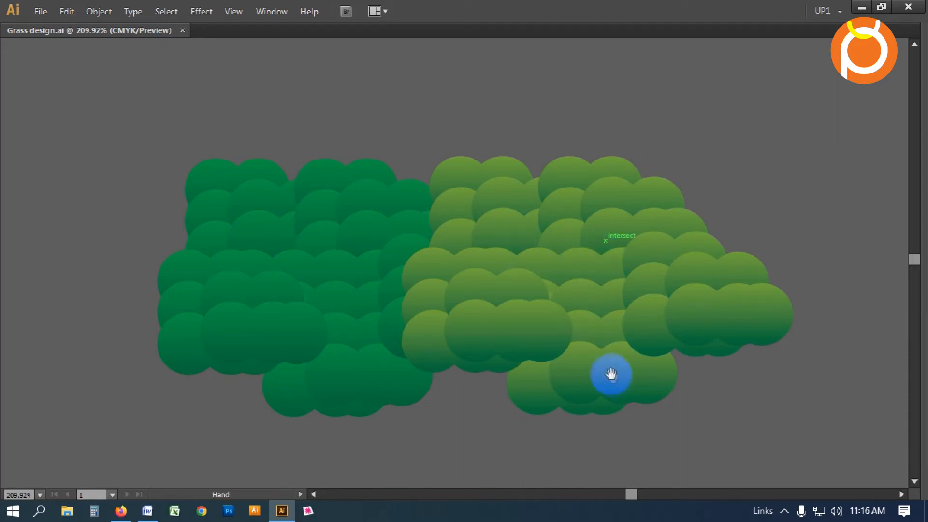
{"action": "left_click_drag", "start_coordinate": [612, 384], "coordinate": [609, 130]}
{"action": "left_click_drag", "start_coordinate": [617, 365], "coordinate": [625, 139]}
{"action": "left_click_drag", "start_coordinate": [618, 314], "coordinate": [619, 145]}
{"action": "left_click_drag", "start_coordinate": [609, 232], "coordinate": [613, 245]}
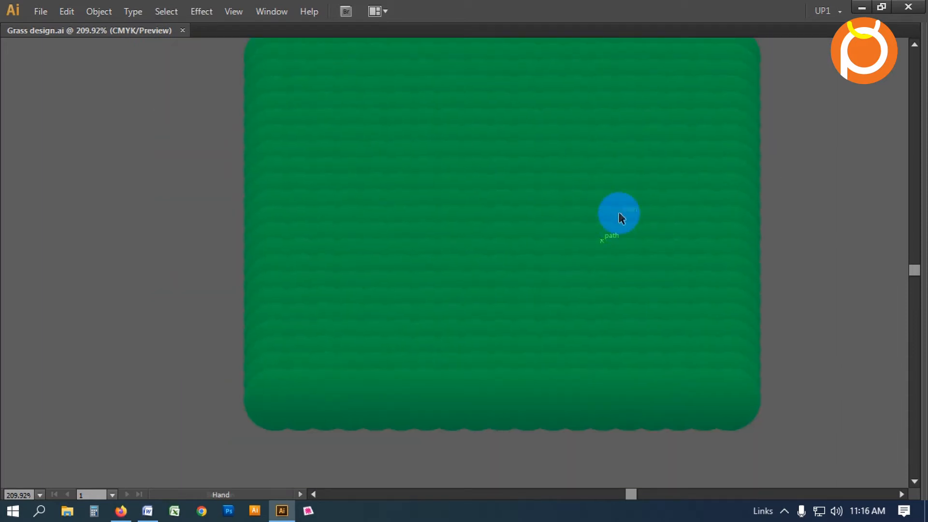
{"action": "key", "text": "ctrl+0"}
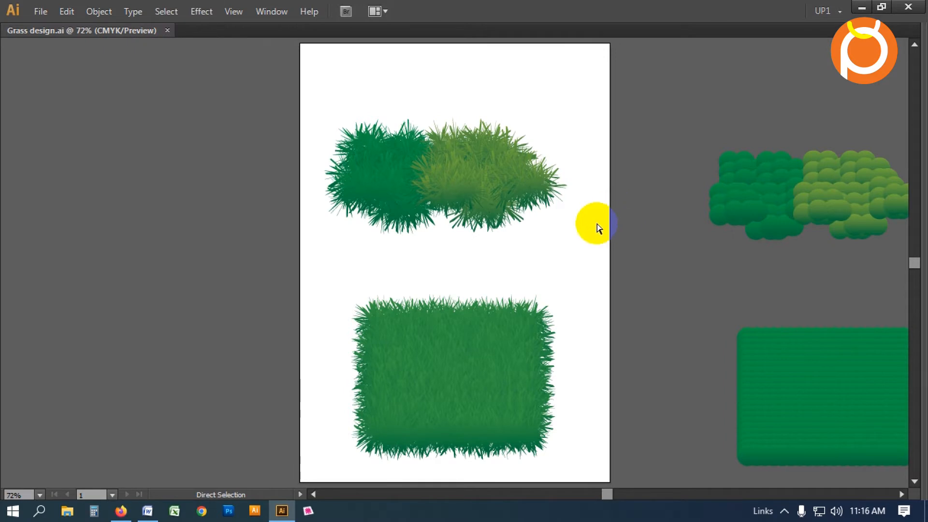
Step: Create a new portrait A4 CMYK document with one artboard and bring up the tool panels
{"action": "key", "text": "ctrl+n"}
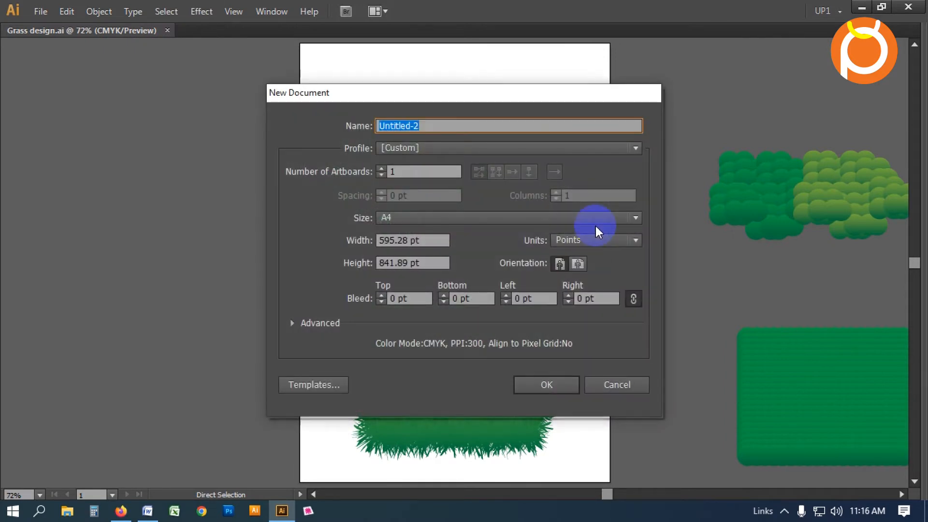
{"action": "key", "text": "Return"}
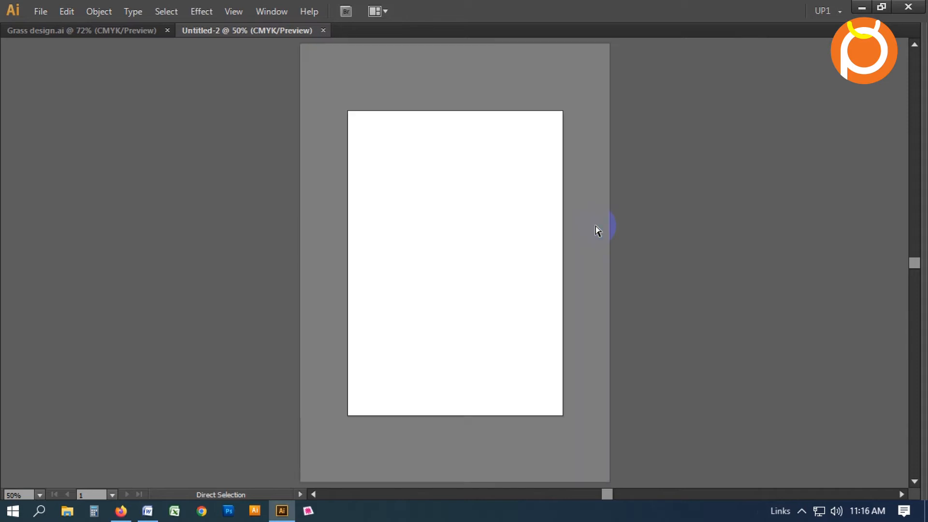
{"action": "key", "text": "Tab"}
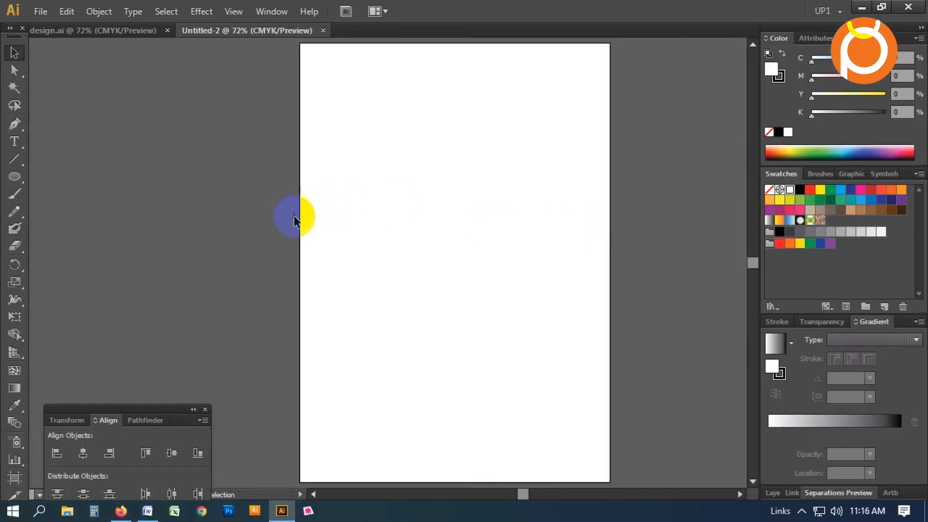
Step: Draw a circle in the upper-left part of the artboard with the Ellipse tool
{"action": "left_click", "coordinate": [22, 179]}
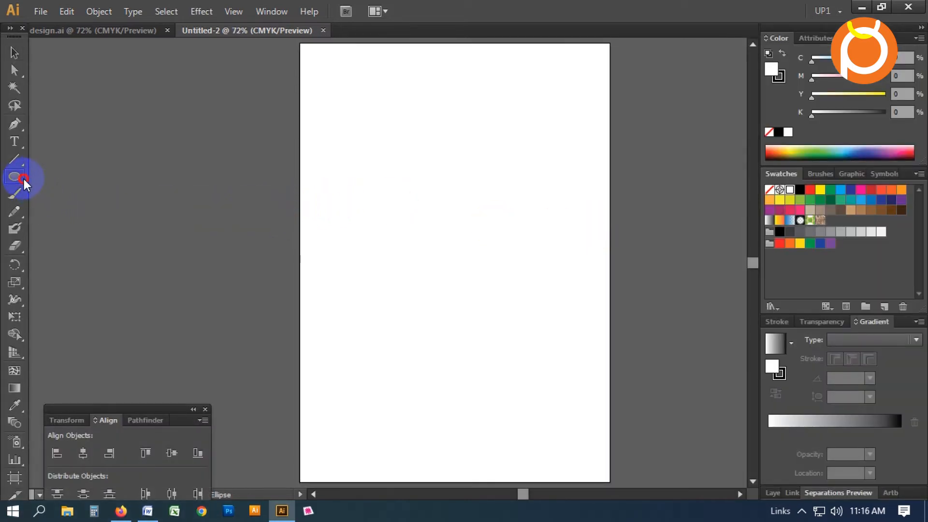
{"action": "left_click", "coordinate": [24, 178]}
{"action": "left_click", "coordinate": [62, 209]}
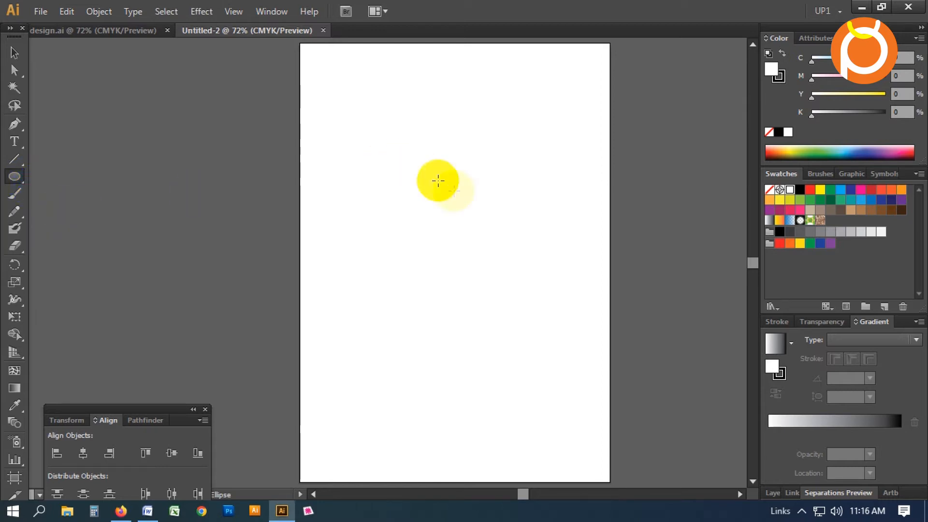
{"action": "left_click_drag", "start_coordinate": [385, 188], "coordinate": [430, 234]}
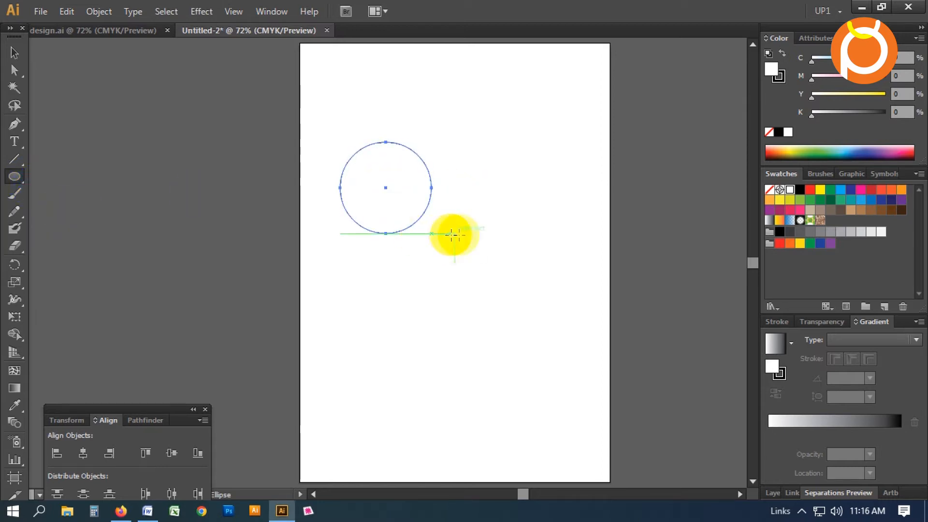
{"action": "key", "text": "v"}
Step: Remove the circle's stroke and fill it with the white-to-black linear gradient swatch
{"action": "left_click", "coordinate": [795, 145]}
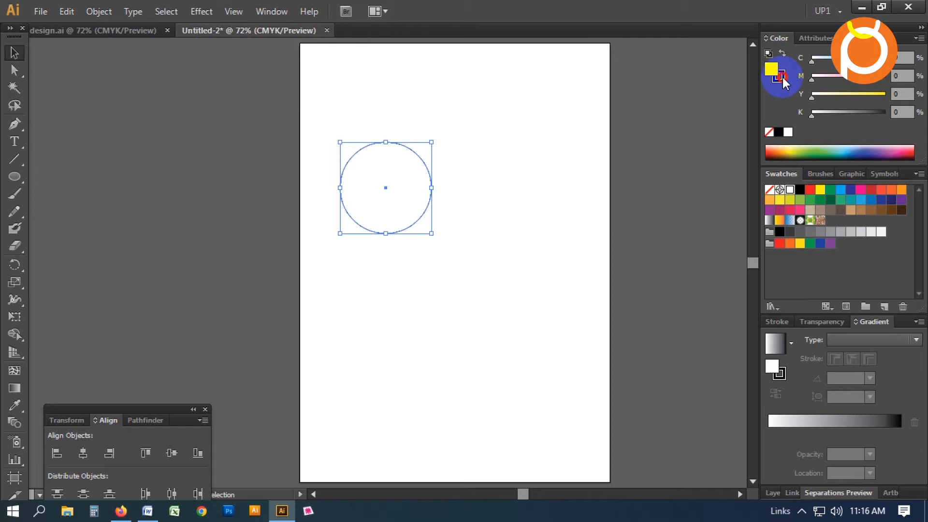
{"action": "left_click", "coordinate": [776, 132]}
{"action": "left_click", "coordinate": [775, 85]}
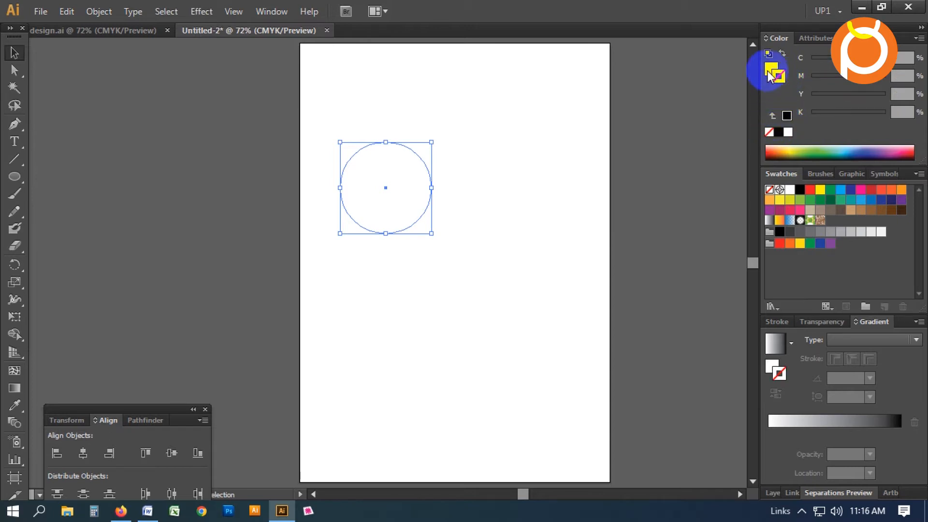
{"action": "left_click", "coordinate": [769, 132]}
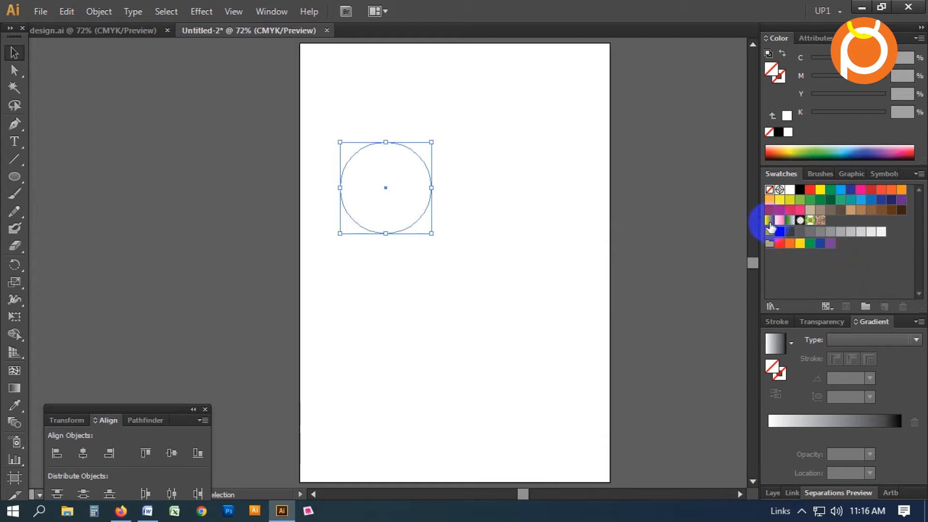
{"action": "left_click", "coordinate": [769, 222]}
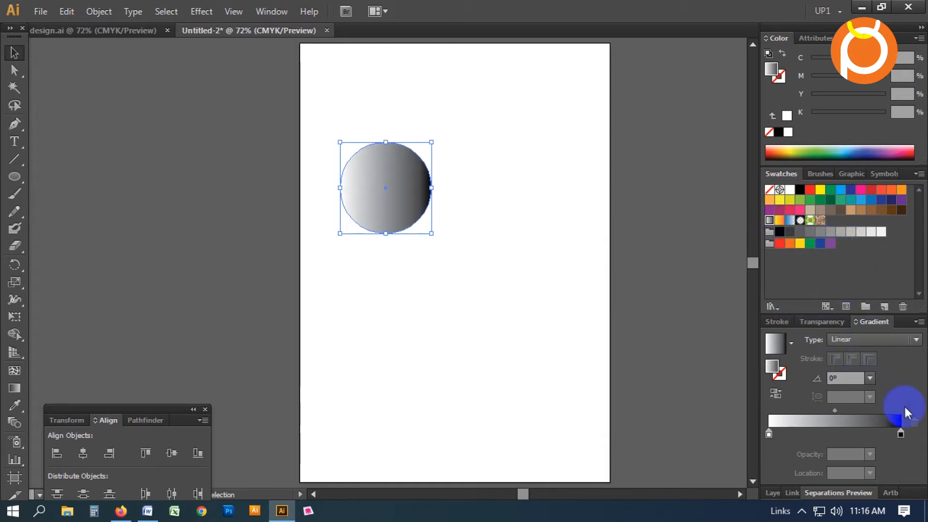
Step: Recolor the circle's gradient from light green to dark green and run it vertically from top to bottom at -90°
{"action": "left_click", "coordinate": [769, 433]}
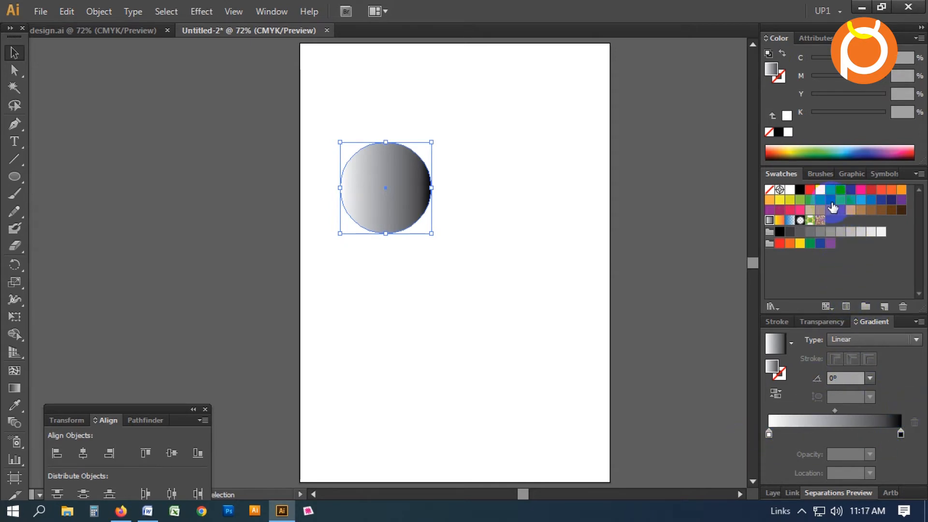
{"action": "left_click_drag", "start_coordinate": [830, 200], "coordinate": [902, 436]}
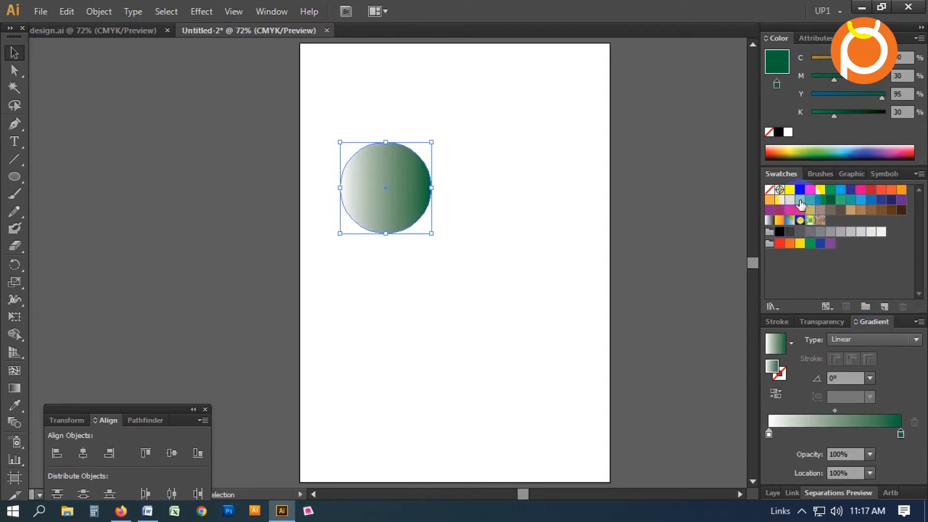
{"action": "left_click_drag", "start_coordinate": [801, 204], "coordinate": [770, 439]}
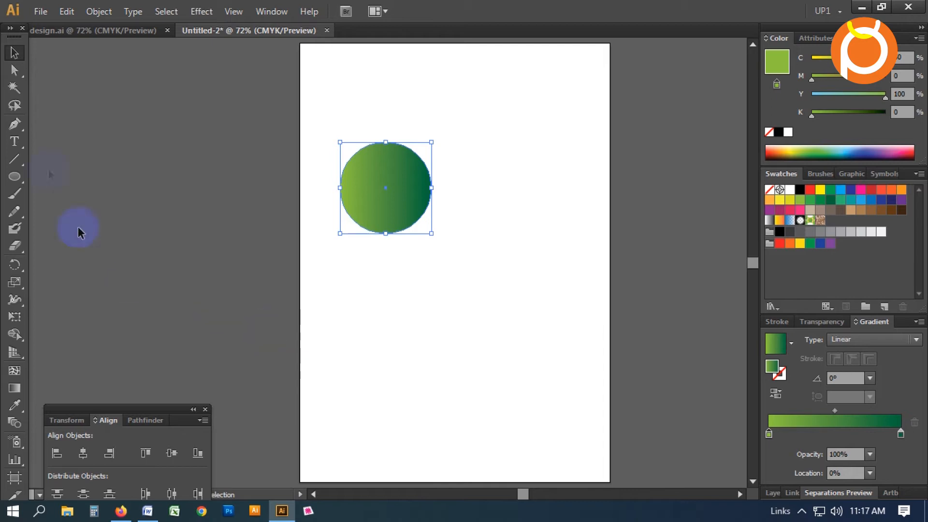
{"action": "left_click", "coordinate": [14, 388]}
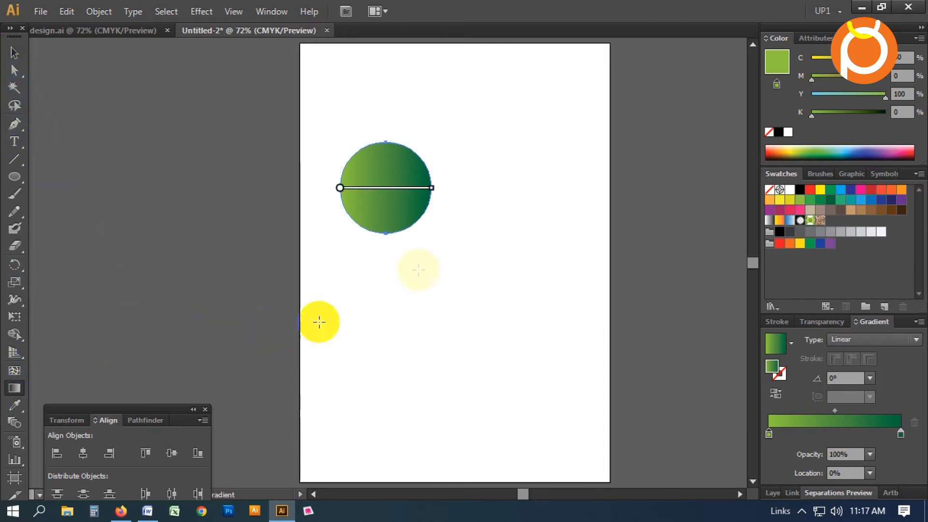
{"action": "mouse_move", "coordinate": [386, 141]}
{"action": "left_mouse_down"}
{"action": "mouse_move", "coordinate": [394, 242]}
{"action": "mouse_move", "coordinate": [390, 234]}
{"action": "left_mouse_up"}
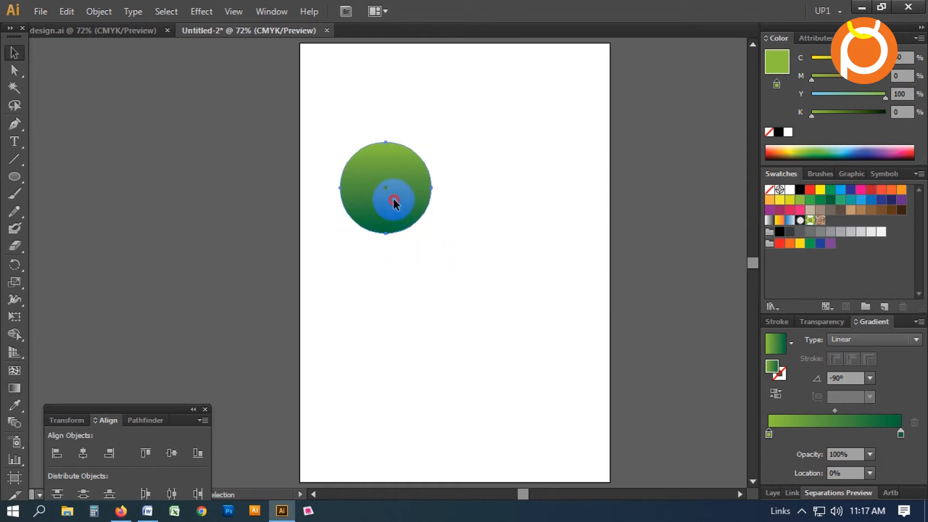
Step: Scale the gradient circle down to about a third of its size and move it toward the artboard's left middle
{"action": "left_click", "coordinate": [394, 202]}
{"action": "left_click_drag", "start_coordinate": [431, 235], "coordinate": [380, 183]}
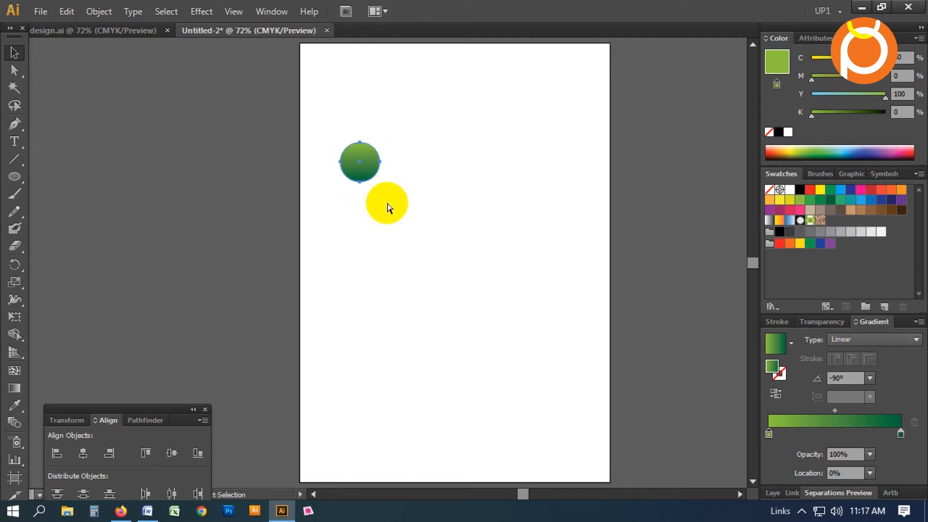
{"action": "scroll", "coordinate": [389, 207], "scroll_direction": "right", "scroll_amount": 3}
{"action": "left_click_drag", "start_coordinate": [278, 165], "coordinate": [320, 256]}
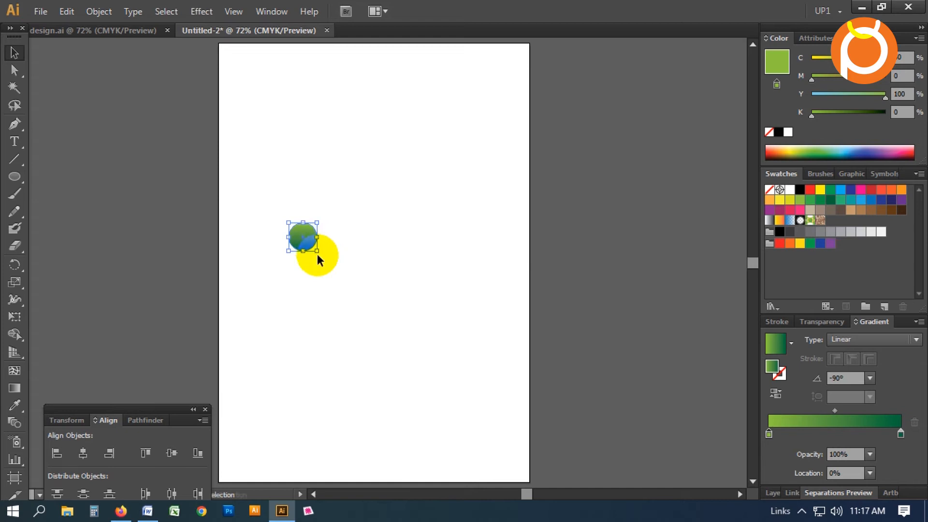
Step: Copy the circle slightly to the right so the two overlap, and repeat the copy to build a long horizontal row
{"action": "left_click_drag", "start_coordinate": [235, 200], "coordinate": [522, 338]}
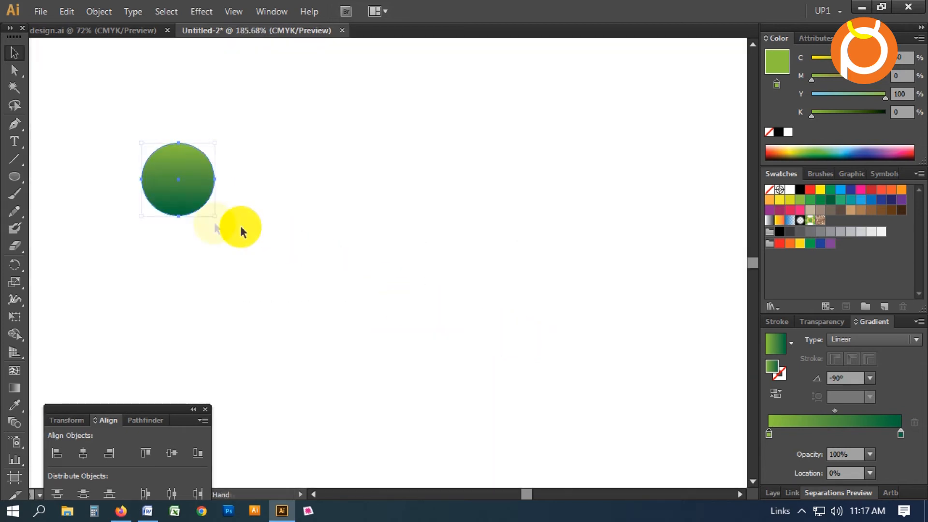
{"action": "left_click_drag", "start_coordinate": [182, 187], "coordinate": [208, 195]}
{"action": "key", "text": "ctrl+minus"}
{"action": "key", "text": "ctrl+minus"}
{"action": "key", "text": "ctrl+d"}
{"action": "key", "text": "ctrl+d"}
{"action": "key", "text": "ctrl+d"}
{"action": "key", "text": "ctrl+d"}
{"action": "key", "text": "ctrl+d"}
{"action": "key", "text": "ctrl+d"}
{"action": "key", "text": "ctrl+d"}
{"action": "key", "text": "ctrl+d"}
{"action": "key", "text": "ctrl+d"}
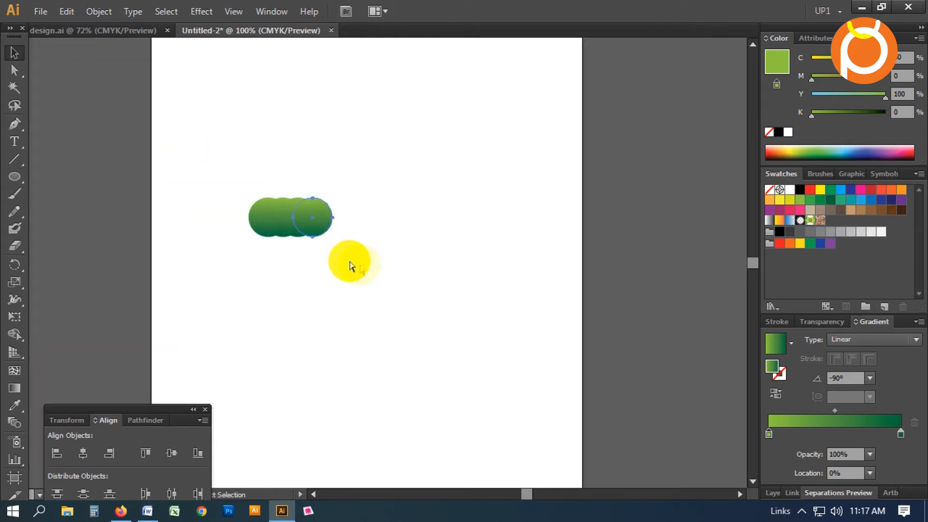
{"action": "key", "text": "ctrl+d"}
{"action": "key", "text": "ctrl+d"}
{"action": "key", "text": "ctrl+d"}
{"action": "key", "text": "ctrl+d"}
{"action": "key", "text": "ctrl+d"}
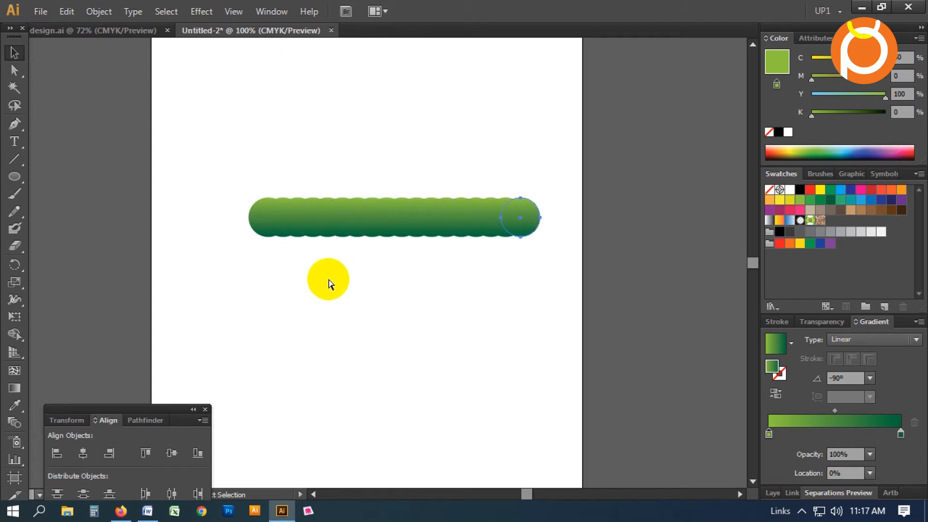
Step: Copy the whole circle row slightly downward so it overlaps, and repeat the copy to build a rectangular block of rows
{"action": "key", "text": "ctrl+a"}
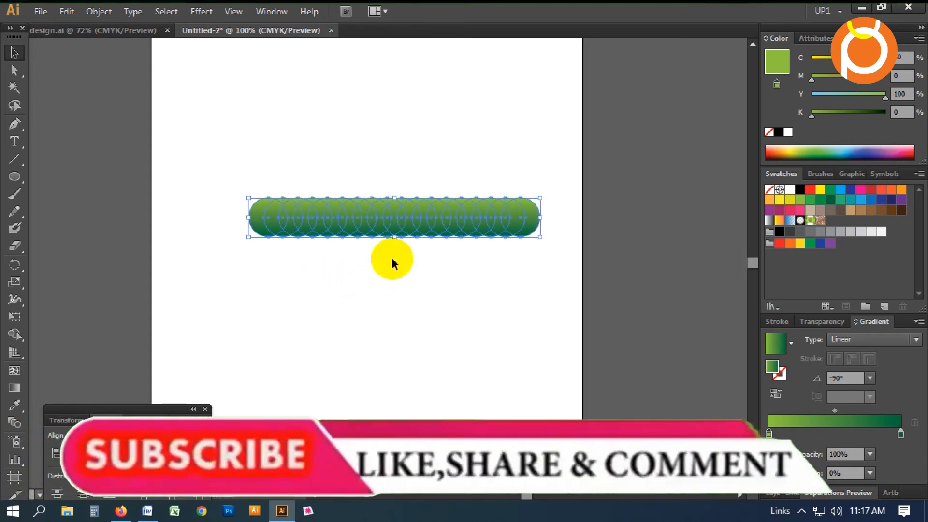
{"action": "left_click_drag", "start_coordinate": [451, 262], "coordinate": [634, 353]}
{"action": "left_click_drag", "start_coordinate": [424, 194], "coordinate": [427, 219]}
{"action": "key", "text": "ctrl+1"}
{"action": "key", "text": "ctrl+d"}
{"action": "key", "text": "ctrl+d"}
{"action": "key", "text": "ctrl+d"}
{"action": "key", "text": "ctrl+d"}
{"action": "key", "text": "ctrl+d"}
{"action": "key", "text": "ctrl+d"}
{"action": "key", "text": "ctrl+d"}
{"action": "key", "text": "ctrl+d"}
{"action": "key", "text": "ctrl+d"}
{"action": "key", "text": "ctrl+d"}
{"action": "key", "text": "ctrl+d"}
{"action": "key", "text": "ctrl+d"}
{"action": "key", "text": "ctrl+d"}
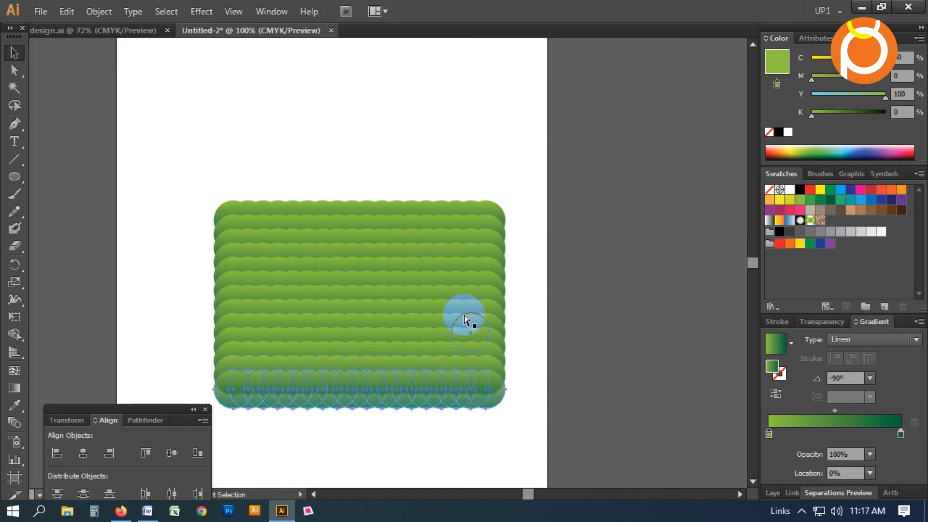
Step: Move the whole block of circles toward the lower part of the artboard and deselect it
{"action": "key", "text": "ctrl+minus"}
{"action": "key", "text": "ctrl+a"}
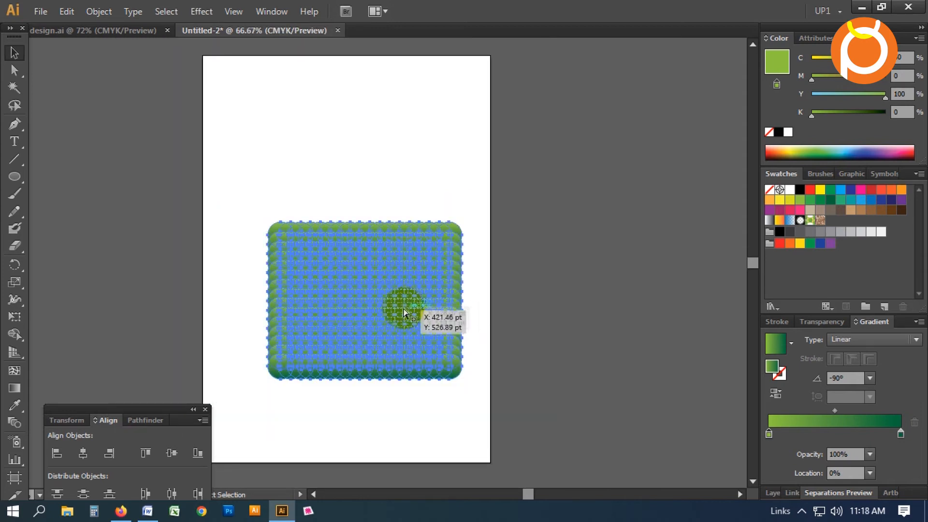
{"action": "left_click_drag", "start_coordinate": [391, 323], "coordinate": [378, 338]}
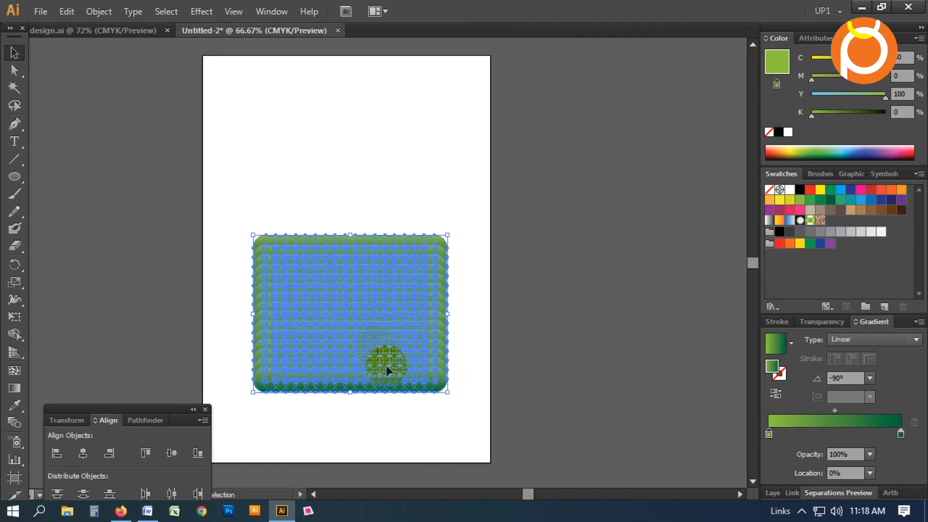
{"action": "left_click", "coordinate": [343, 186]}
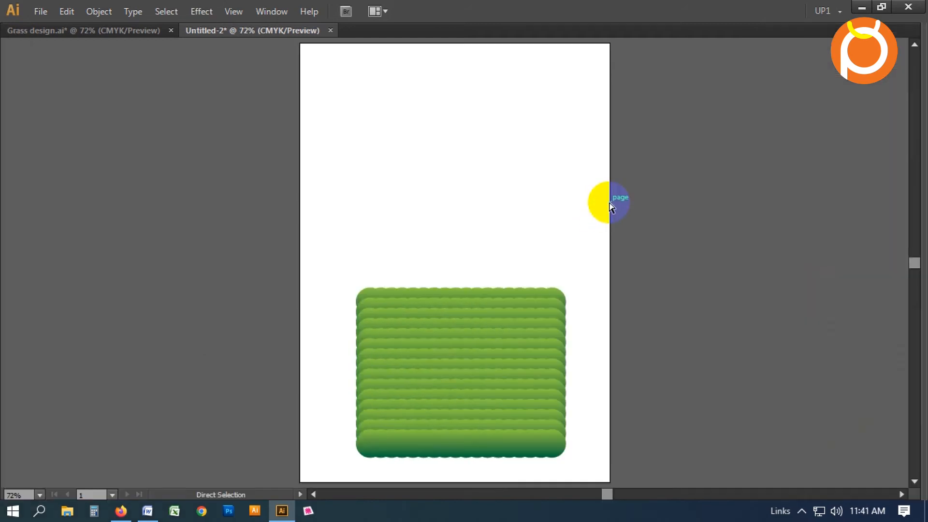
Step: Copy the two-tone circle cluster from the Grass design document and paste it near the top of the Untitled-2 artboard
{"action": "key", "text": "ctrl+Tab"}
{"action": "left_click", "coordinate": [606, 201]}
{"action": "key", "text": "a"}
{"action": "key", "text": "v"}
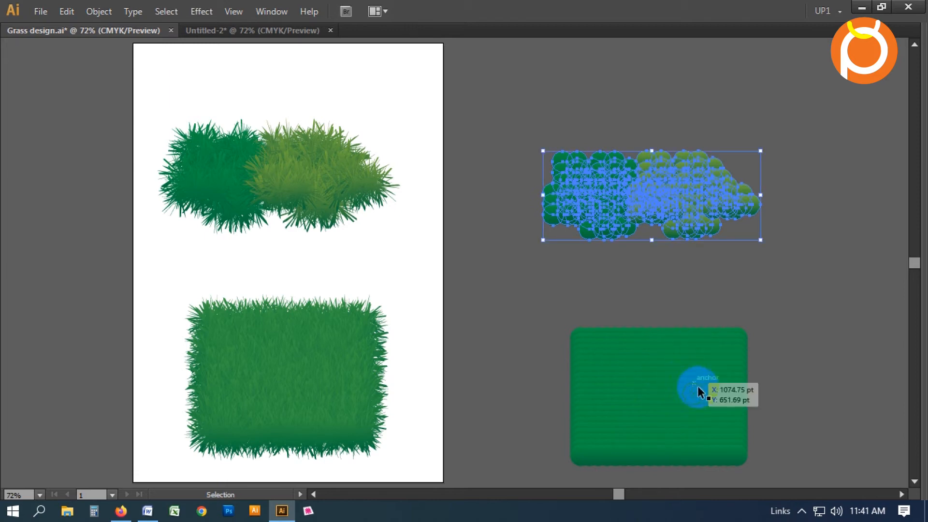
{"action": "left_click", "coordinate": [729, 248]}
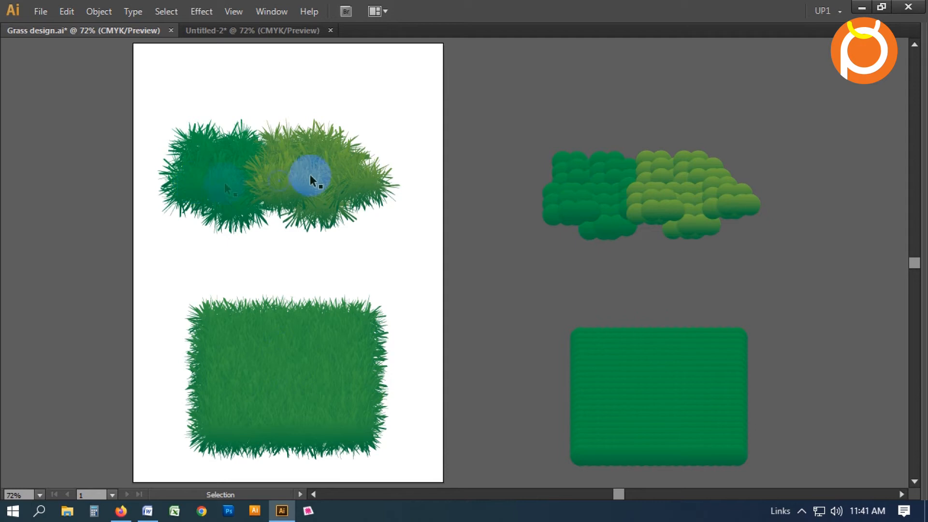
{"action": "left_click_drag", "start_coordinate": [498, 107], "coordinate": [826, 299]}
{"action": "key", "text": "ctrl+Tab"}
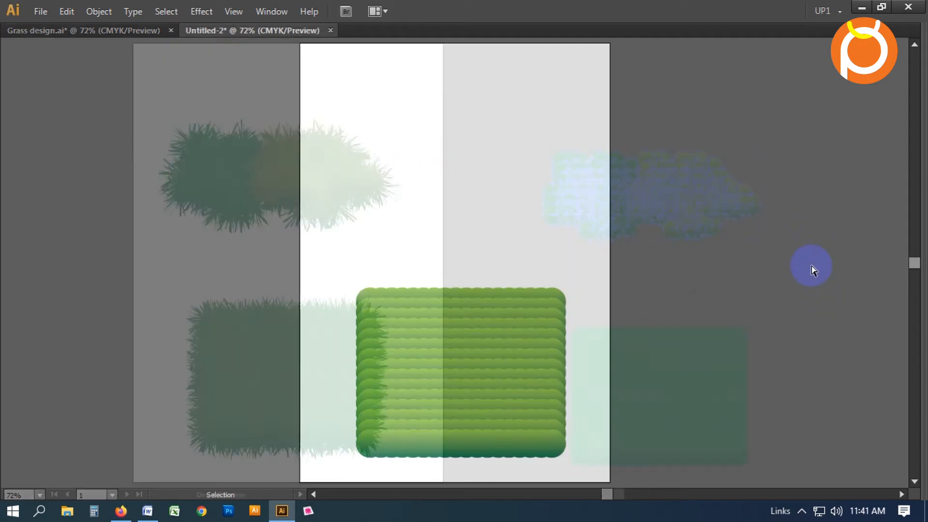
{"action": "key", "text": "ctrl+v"}
{"action": "left_click_drag", "start_coordinate": [498, 260], "coordinate": [523, 106]}
{"action": "left_click", "coordinate": [472, 226]}
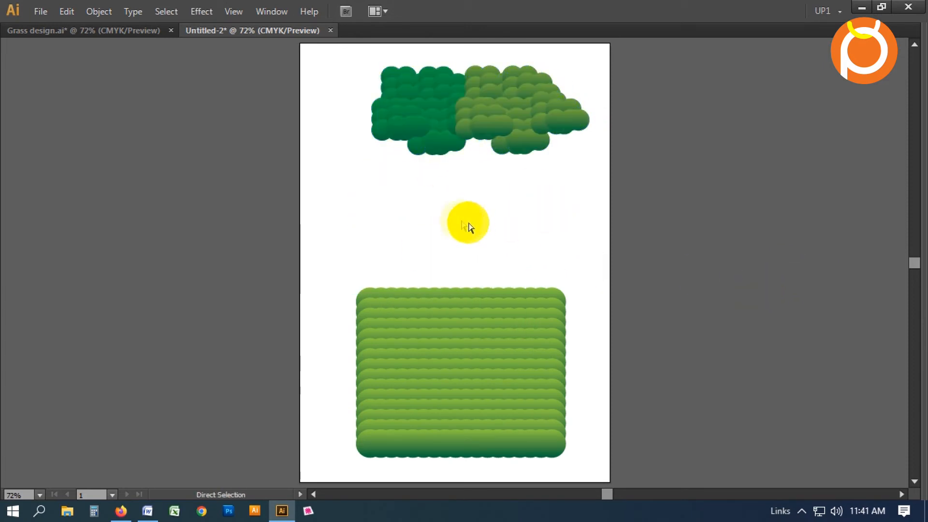
{"action": "key", "text": "alt"}
{"action": "left_click_drag", "start_coordinate": [345, 253], "coordinate": [386, 214]}
{"action": "left_click_drag", "start_coordinate": [377, 225], "coordinate": [418, 222]}
{"action": "left_click_drag", "start_coordinate": [489, 262], "coordinate": [332, 194]}
{"action": "left_click_drag", "start_coordinate": [489, 236], "coordinate": [484, 274]}
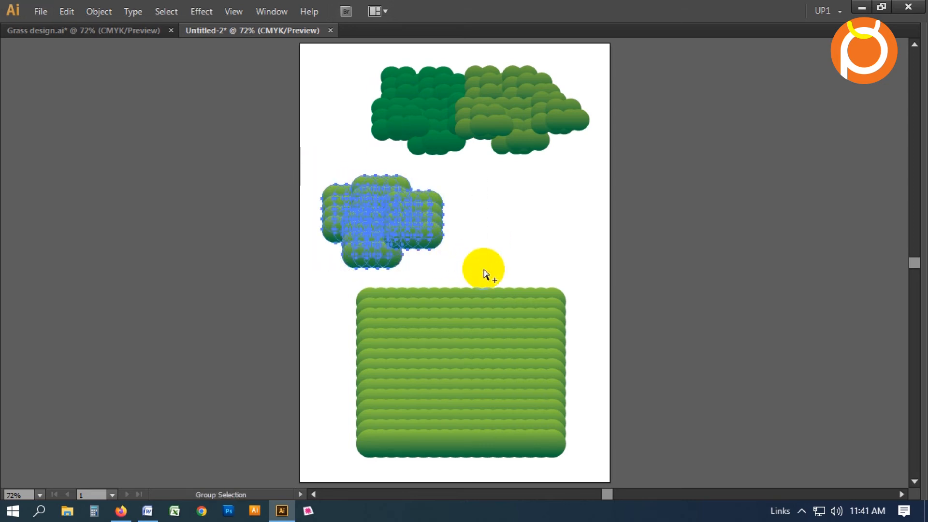
{"action": "key", "text": "Delete"}
Step: Move the pasted cluster slightly down and reduce the cyan in the starting gradient stop of its dark green half
{"action": "left_click_drag", "start_coordinate": [579, 198], "coordinate": [364, 56]}
{"action": "left_click_drag", "start_coordinate": [505, 112], "coordinate": [492, 153]}
{"action": "left_click_drag", "start_coordinate": [323, 87], "coordinate": [440, 209]}
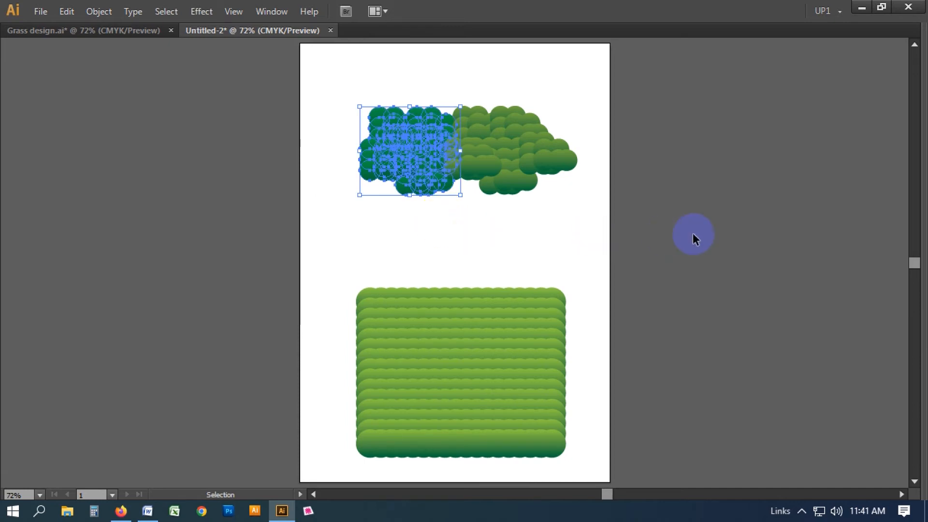
{"action": "key", "text": "Tab"}
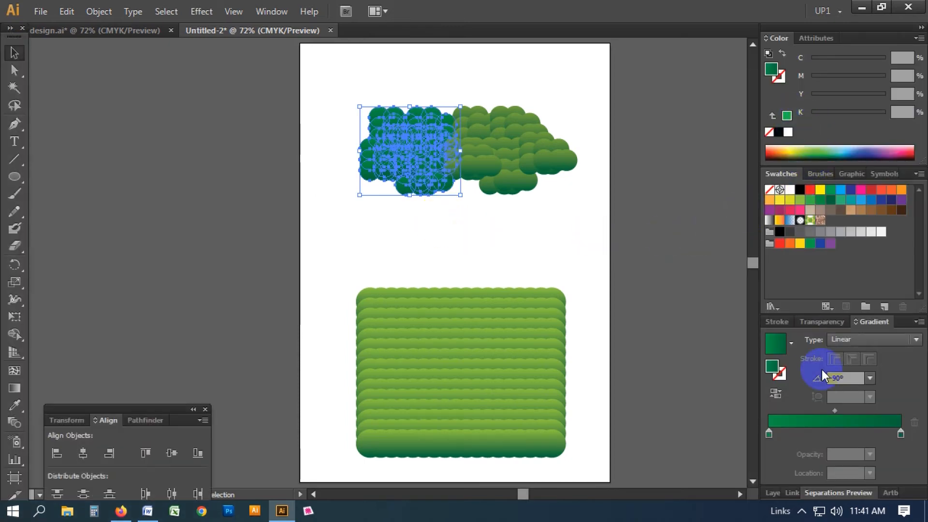
{"action": "left_click", "coordinate": [768, 434]}
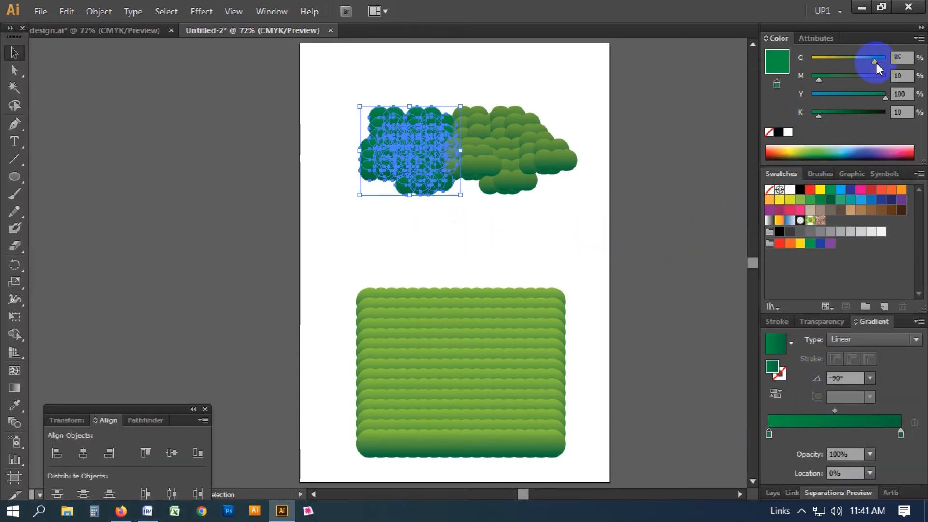
{"action": "left_click_drag", "start_coordinate": [878, 62], "coordinate": [862, 64]}
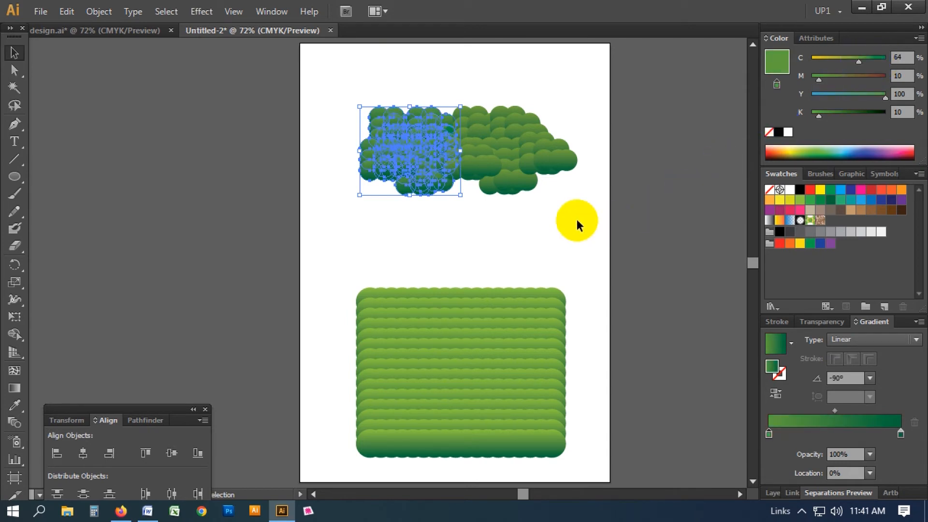
{"action": "left_click", "coordinate": [865, 63]}
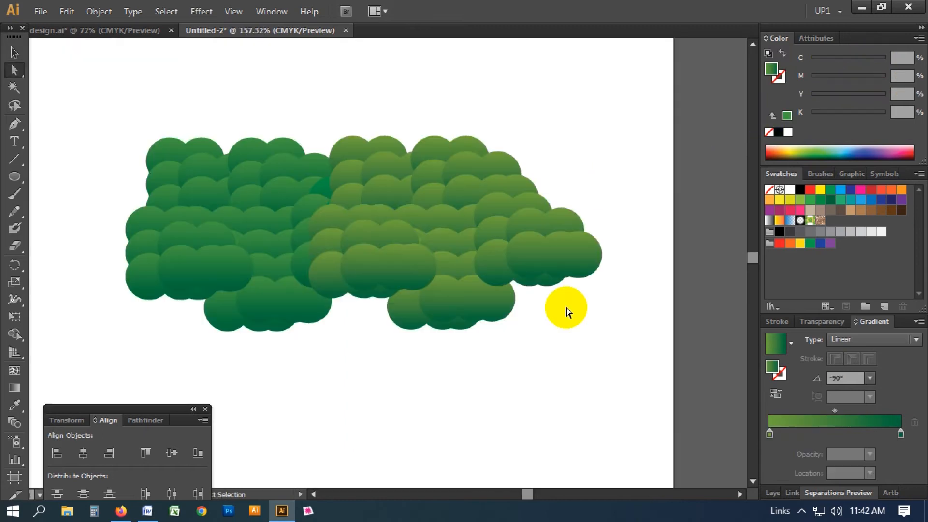
{"action": "left_click_drag", "start_coordinate": [614, 335], "coordinate": [373, 112]}
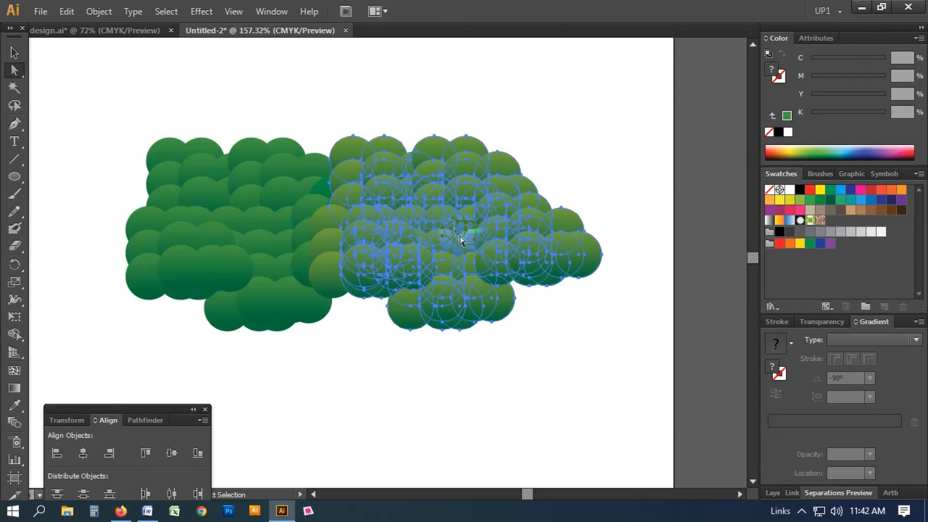
{"action": "left_click_drag", "start_coordinate": [434, 273], "coordinate": [452, 298]}
{"action": "left_click", "coordinate": [498, 338]}
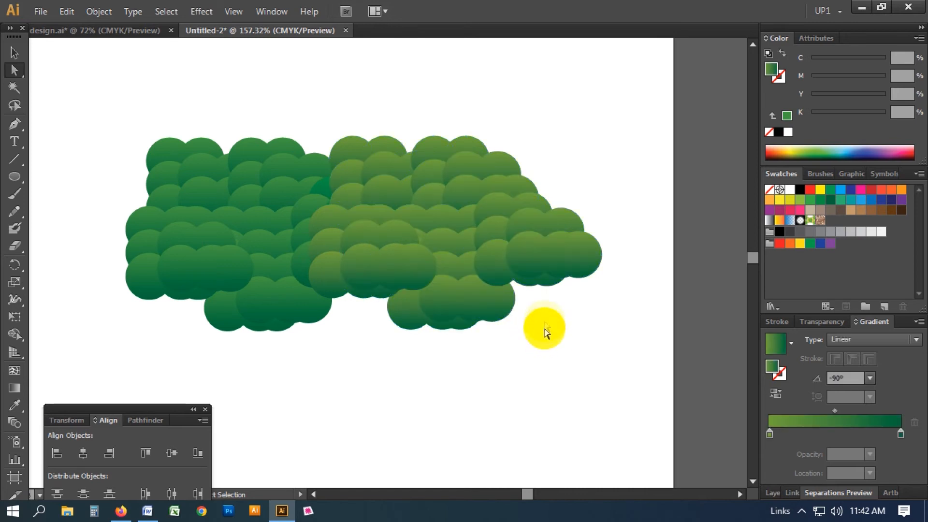
Step: Select all matching lighter circles in the cluster and recolor their starting gradient stop with the C50 M0 Y100 K0 green swatch
{"action": "left_click", "coordinate": [580, 269]}
{"action": "key", "text": "alt+s"}
{"action": "key", "text": "m"}
{"action": "key", "text": "Return"}
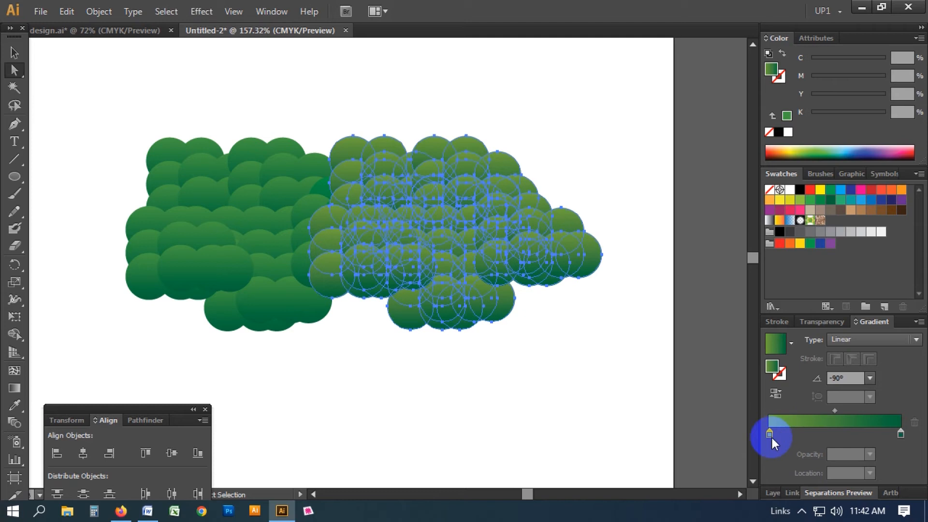
{"action": "left_click", "coordinate": [770, 434]}
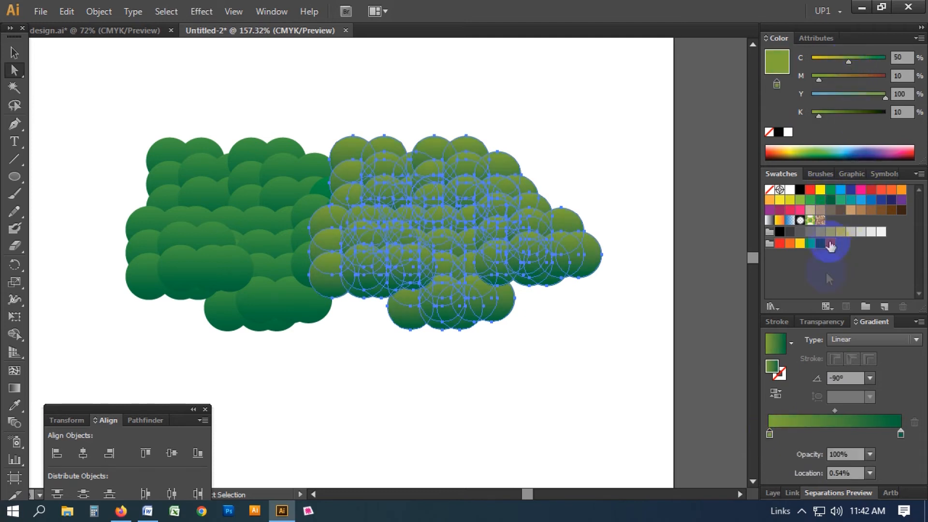
{"action": "left_click_drag", "start_coordinate": [800, 200], "coordinate": [770, 432]}
{"action": "left_click", "coordinate": [540, 366]}
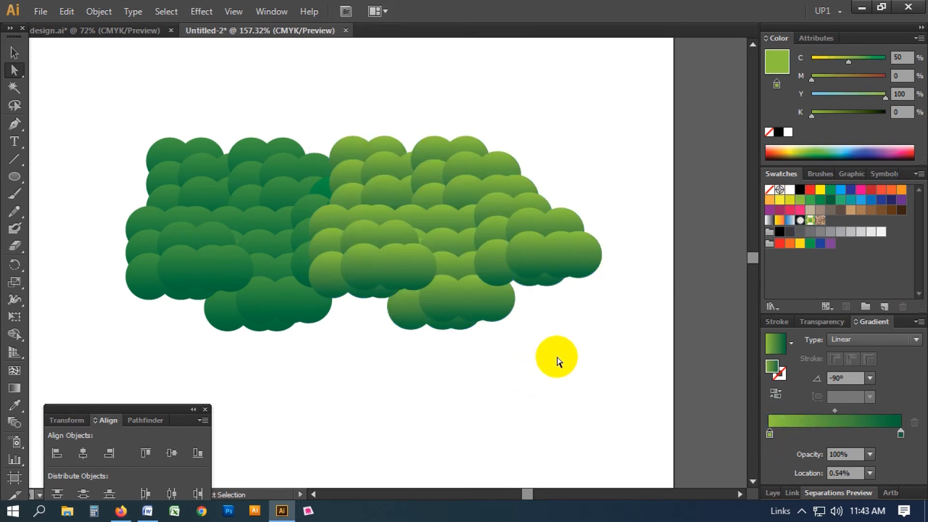
Step: Apply the Roughen effect to the whole upper cluster with size 100% and detail 100/in
{"action": "key", "text": "Tab"}
{"action": "key", "text": "ctrl+minus"}
{"action": "key", "text": "ctrl+minus"}
{"action": "key", "text": "ctrl+minus"}
{"action": "key", "text": "ctrl+minus"}
{"action": "left_click_drag", "start_coordinate": [578, 347], "coordinate": [642, 358]}
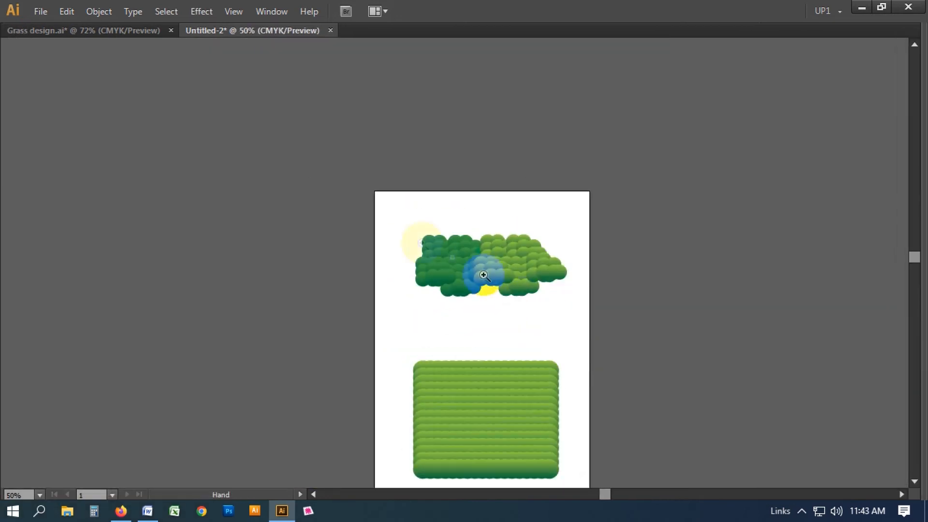
{"action": "key", "text": "ctrl+0"}
{"action": "key", "text": "ctrl+minus"}
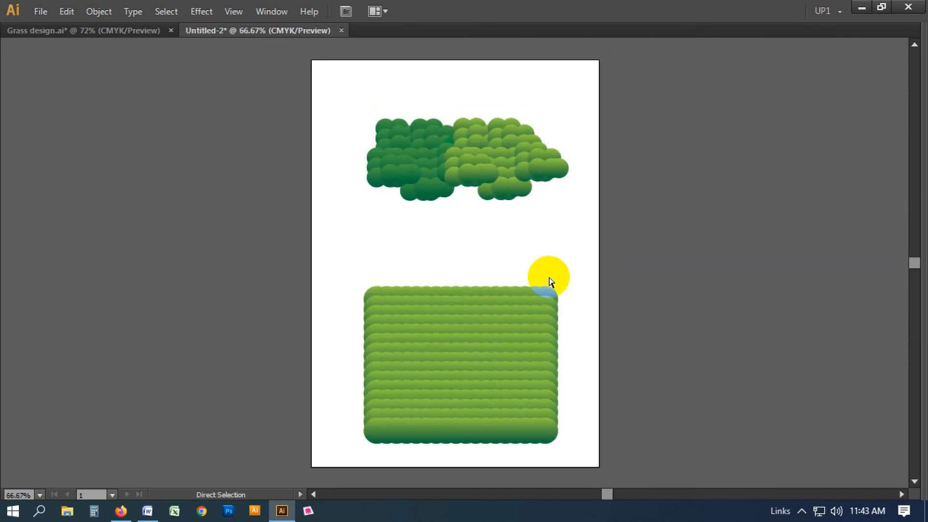
{"action": "left_click_drag", "start_coordinate": [354, 93], "coordinate": [587, 231]}
{"action": "left_click", "coordinate": [203, 11]}
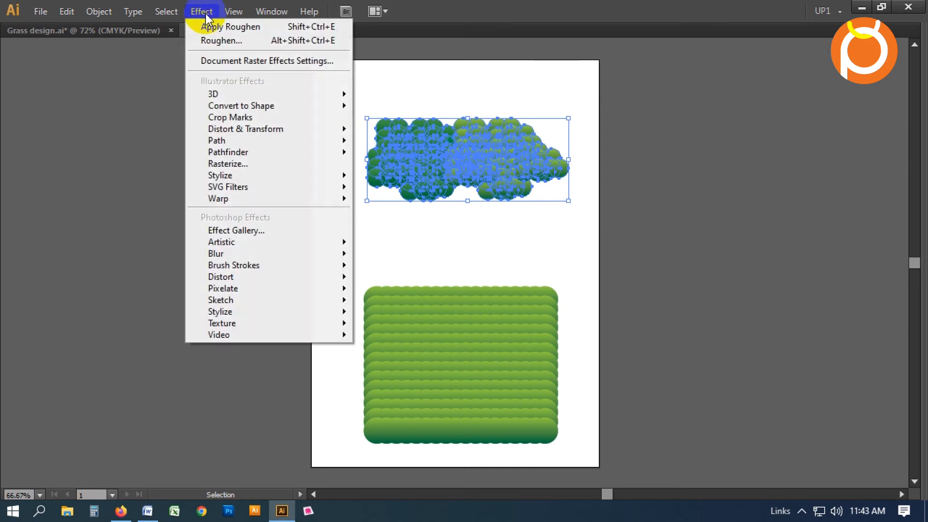
{"action": "mouse_move", "coordinate": [249, 139]}
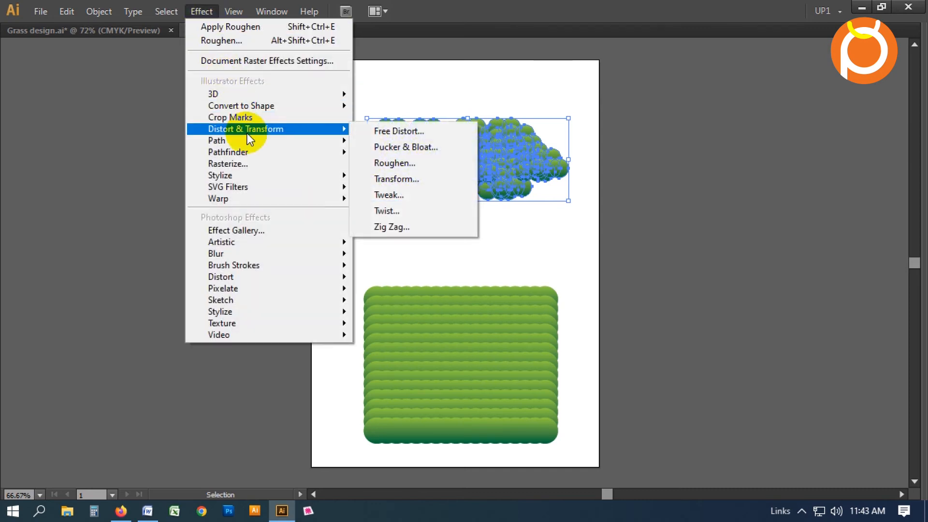
{"action": "left_click", "coordinate": [411, 164]}
{"action": "left_click_drag", "start_coordinate": [704, 191], "coordinate": [793, 207]}
{"action": "left_click_drag", "start_coordinate": [689, 231], "coordinate": [804, 232]}
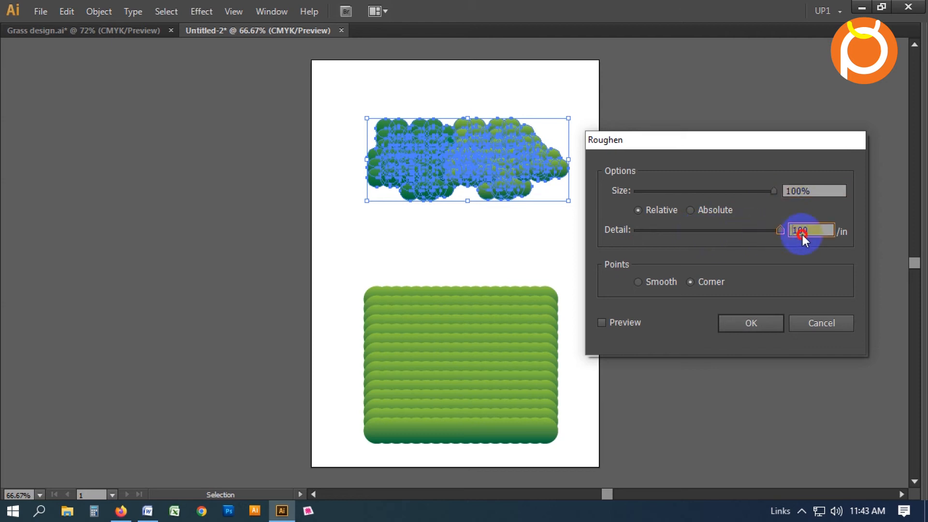
{"action": "left_click", "coordinate": [749, 324]}
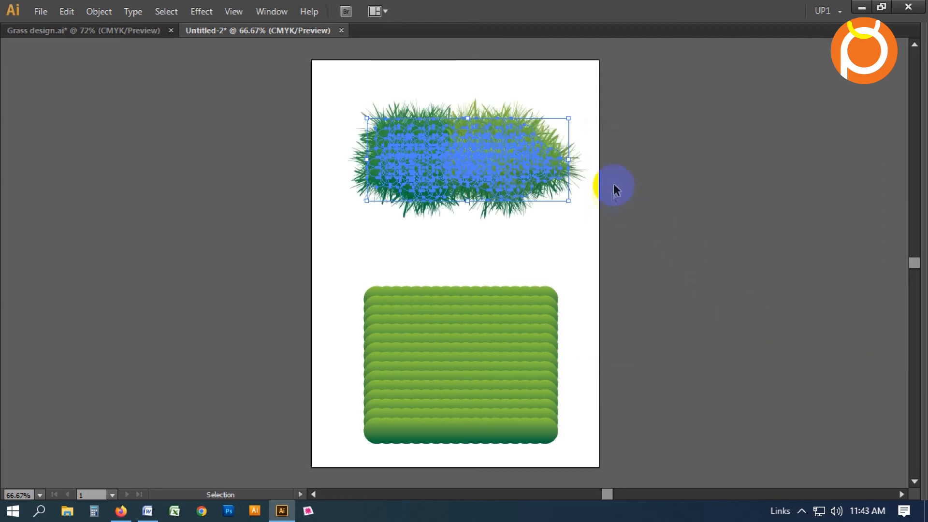
Step: Apply the Roughen effect to the rectangular circle block with an absolute size of 100 pt and detail 100/in
{"action": "left_click", "coordinate": [544, 222]}
{"action": "key", "text": "ctrl+space"}
{"action": "left_click_drag", "start_coordinate": [342, 118], "coordinate": [652, 233]}
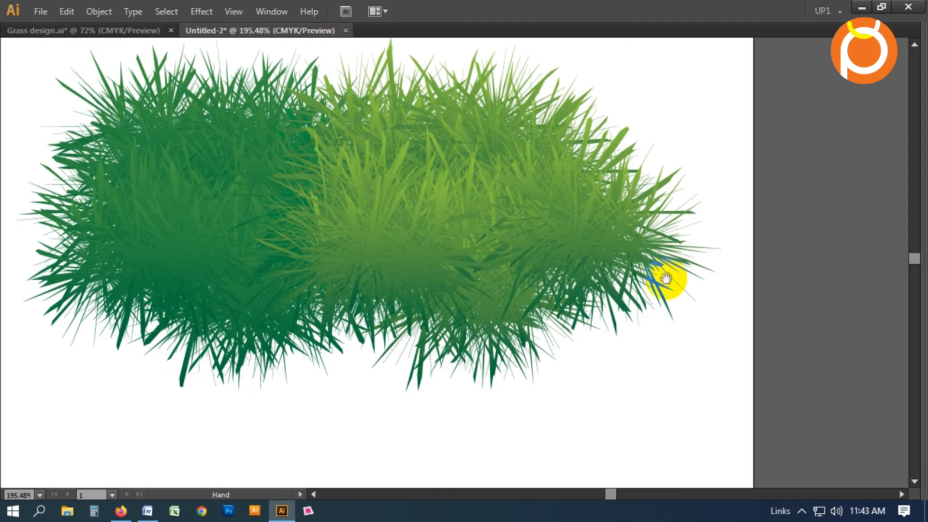
{"action": "key", "text": "ctrl+0"}
{"action": "key", "text": "v"}
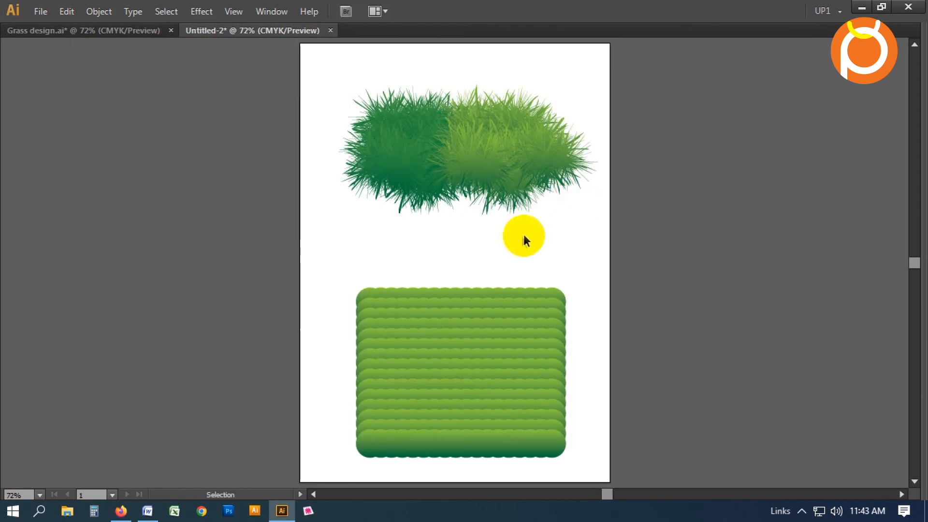
{"action": "left_click_drag", "start_coordinate": [345, 250], "coordinate": [585, 471]}
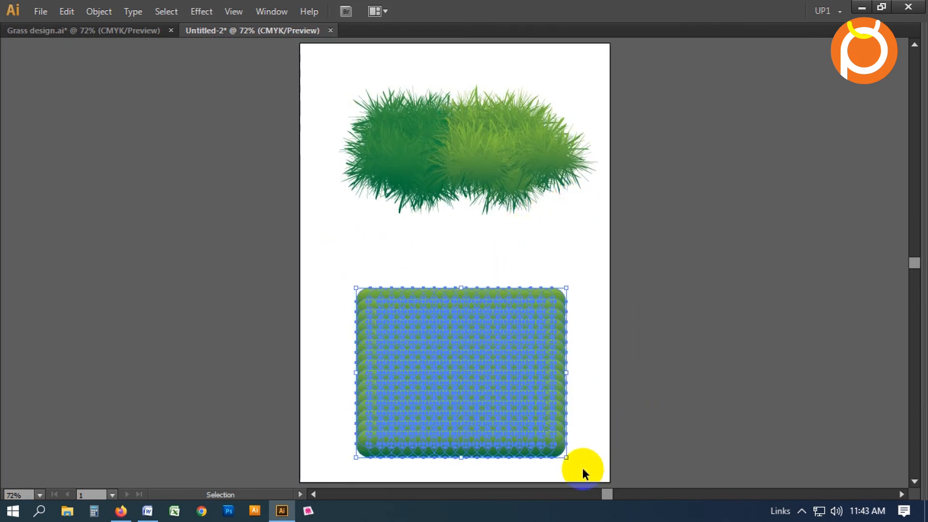
{"action": "left_click", "coordinate": [201, 11]}
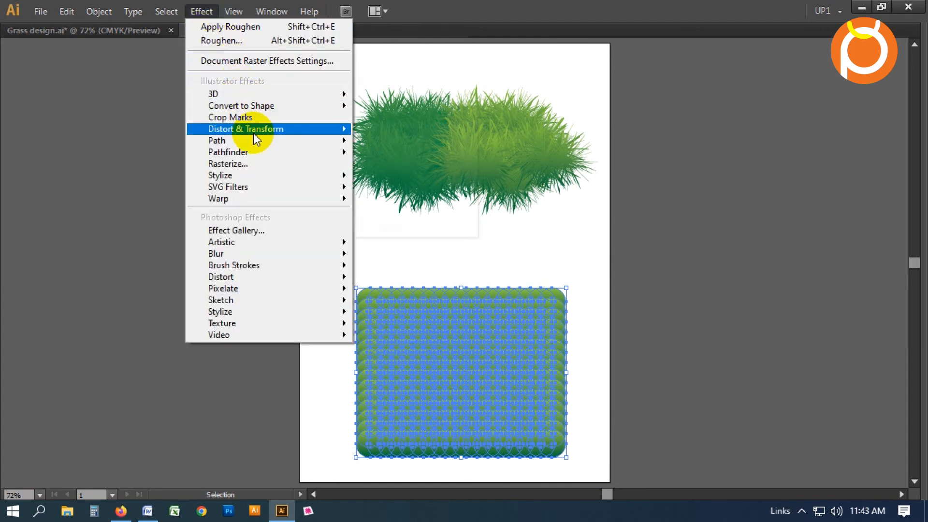
{"action": "mouse_move", "coordinate": [253, 130]}
{"action": "left_click", "coordinate": [433, 163]}
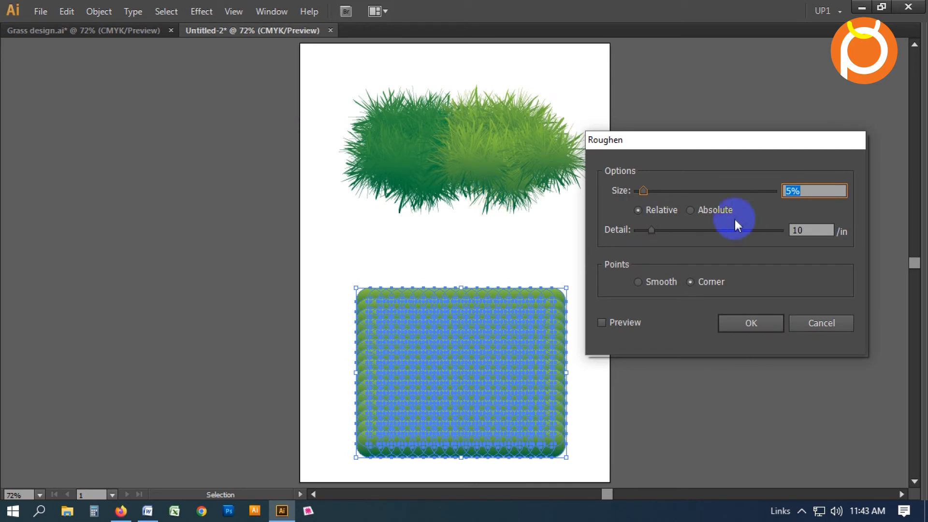
{"action": "left_click_drag", "start_coordinate": [712, 195], "coordinate": [773, 188]}
{"action": "left_click_drag", "start_coordinate": [744, 232], "coordinate": [812, 242]}
{"action": "left_click", "coordinate": [711, 210]}
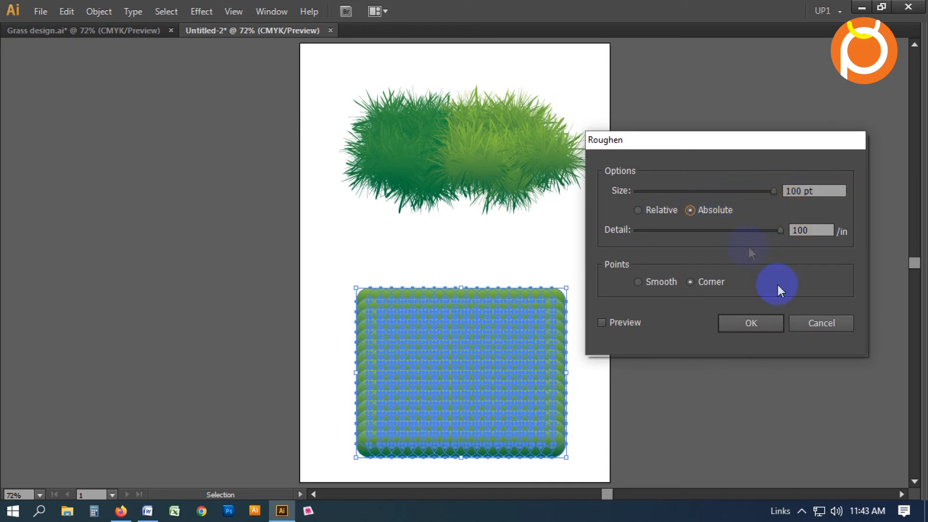
{"action": "left_click", "coordinate": [767, 323]}
Step: Move the rectangular grass block slightly up the artboard and inspect the blades of both grass shapes up close
{"action": "left_click", "coordinate": [574, 250]}
{"action": "left_click_drag", "start_coordinate": [367, 260], "coordinate": [572, 358]}
{"action": "left_click", "coordinate": [509, 375]}
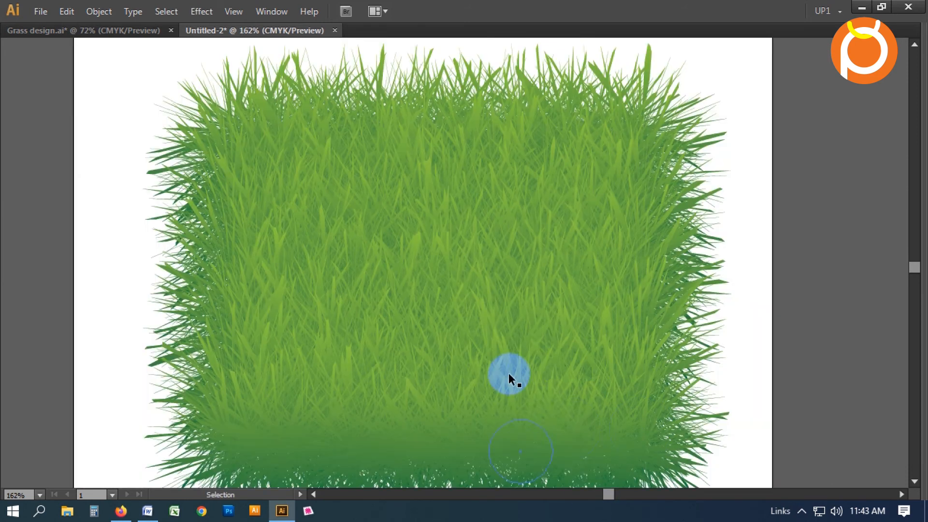
{"action": "key", "text": "ctrl+0"}
{"action": "left_click", "coordinate": [593, 258]}
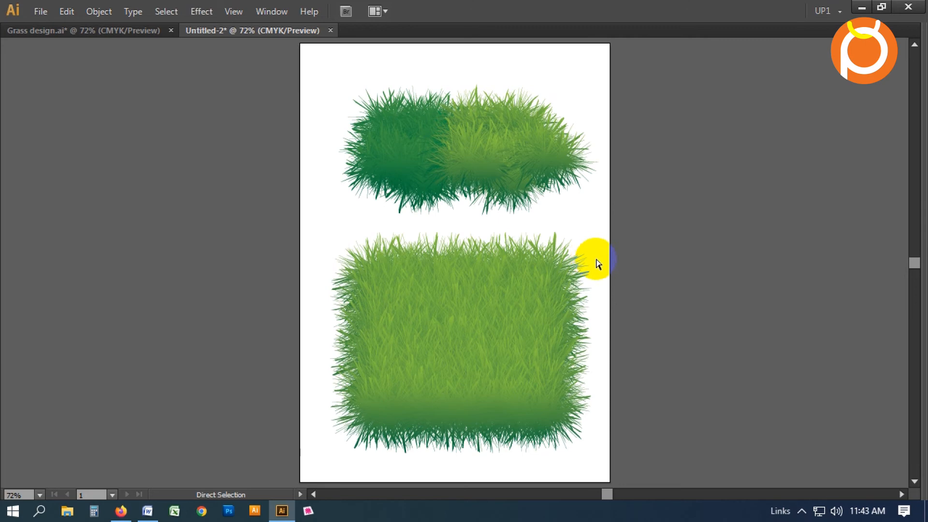
{"action": "key", "text": "z"}
{"action": "left_click_drag", "start_coordinate": [363, 258], "coordinate": [599, 405]}
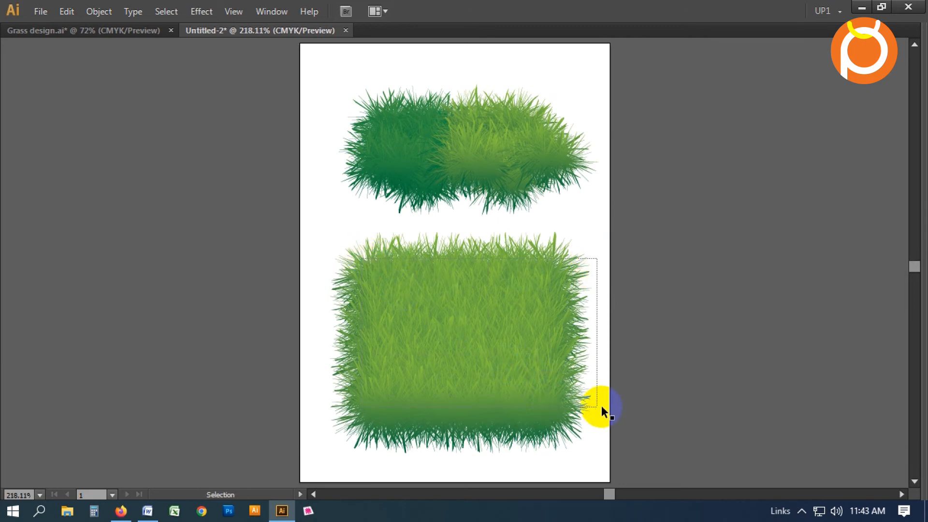
{"action": "key", "text": "space"}
{"action": "left_click_drag", "start_coordinate": [574, 185], "coordinate": [565, 444]}
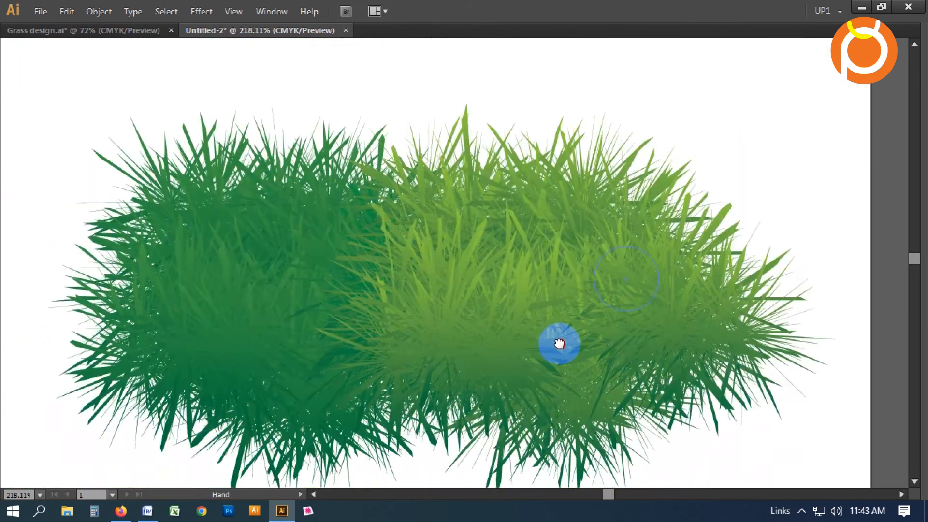
{"action": "left_click_drag", "start_coordinate": [557, 238], "coordinate": [568, 391]}
{"action": "key", "text": "v"}
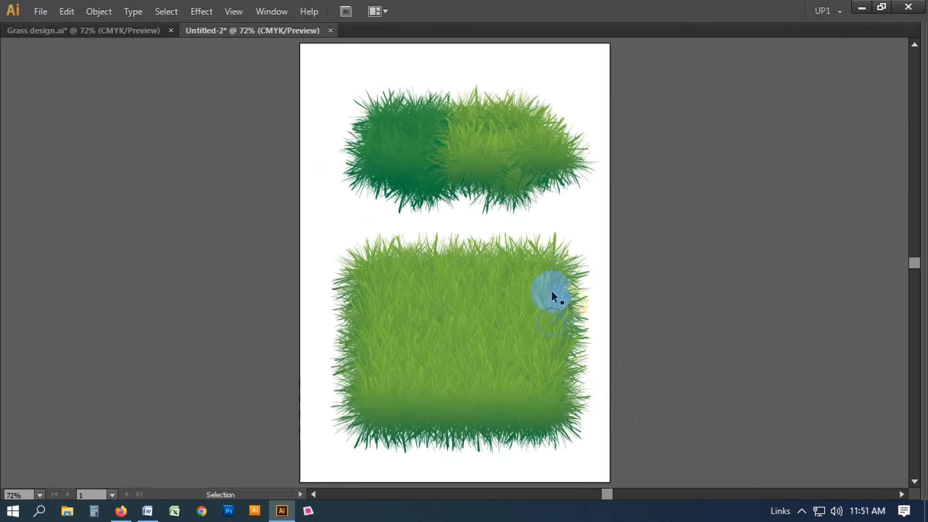
Step: Select the rectangular grass block and set the cyan of its starting gradient stop to 76%
{"action": "key", "text": "Tab"}
{"action": "left_click_drag", "start_coordinate": [322, 231], "coordinate": [598, 454]}
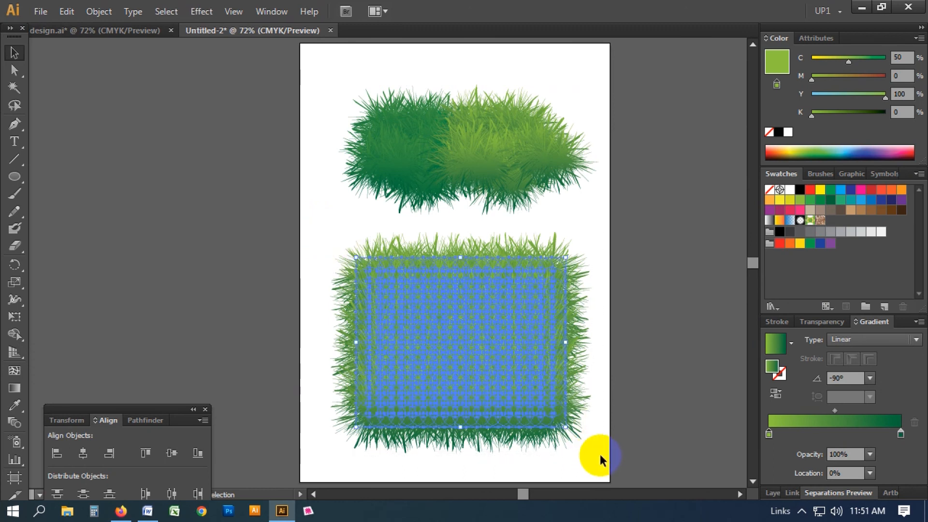
{"action": "left_click", "coordinate": [768, 433]}
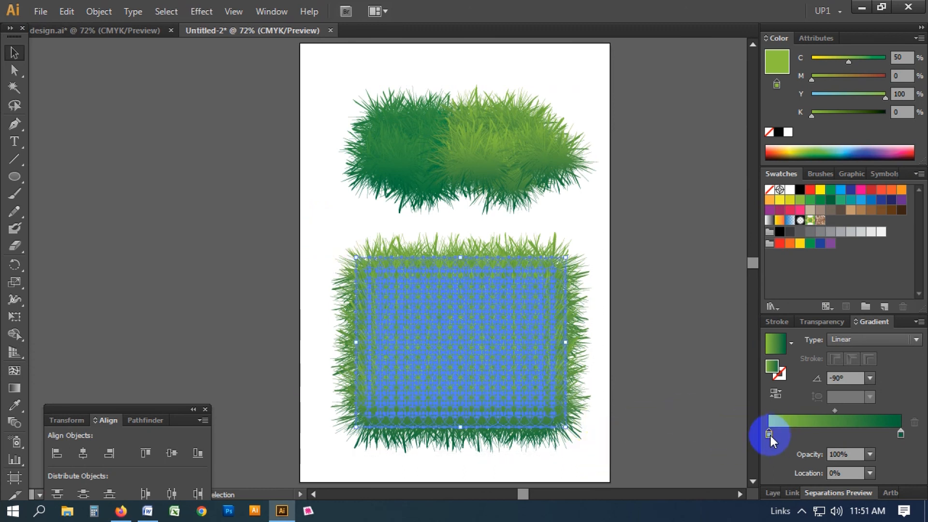
{"action": "left_click_drag", "start_coordinate": [853, 62], "coordinate": [867, 66]}
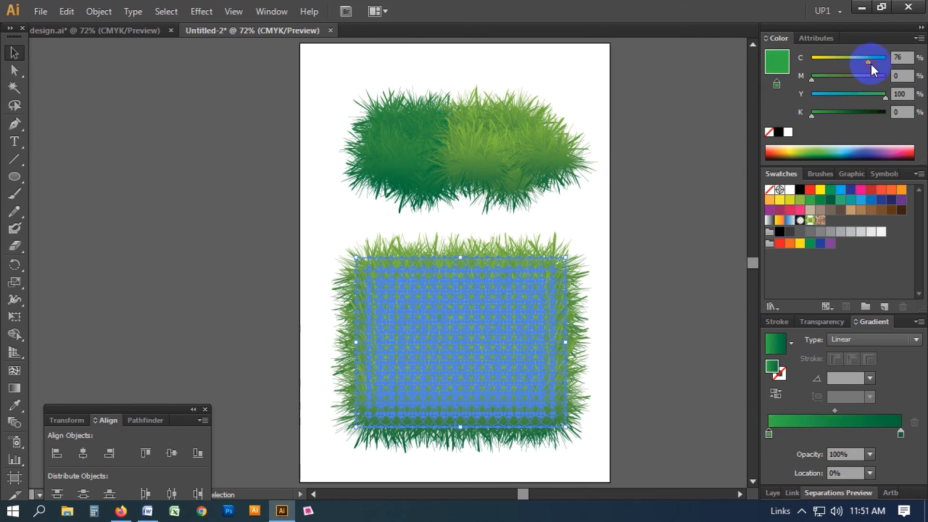
Step: Set the cyan of the rectangular grass block's starting gradient stop to 42% and deselect the block
{"action": "left_click", "coordinate": [648, 161]}
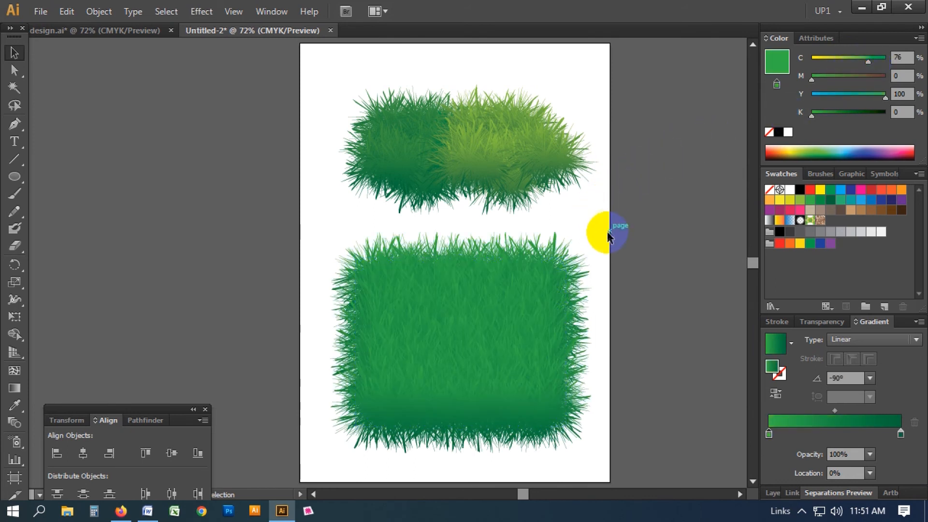
{"action": "key", "text": "ctrl+space"}
{"action": "left_click_drag", "start_coordinate": [419, 283], "coordinate": [537, 367]}
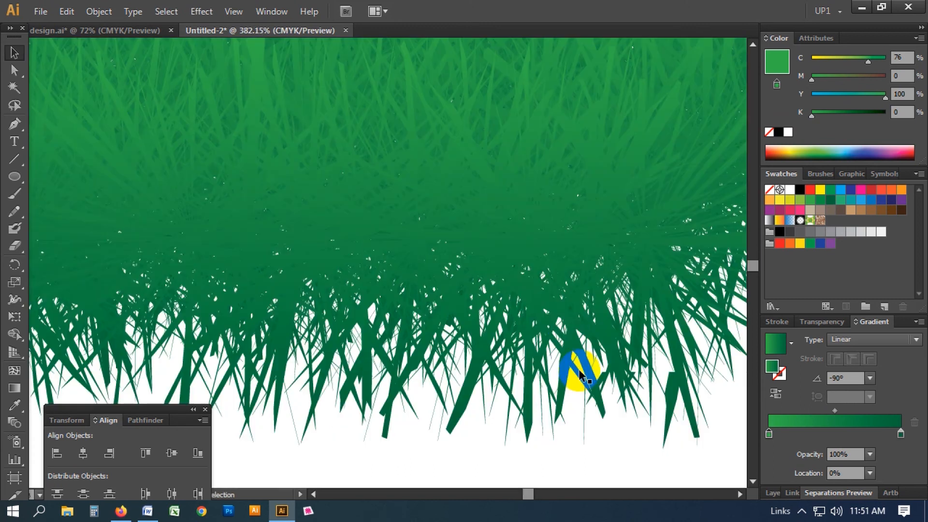
{"action": "key", "text": "ctrl+0"}
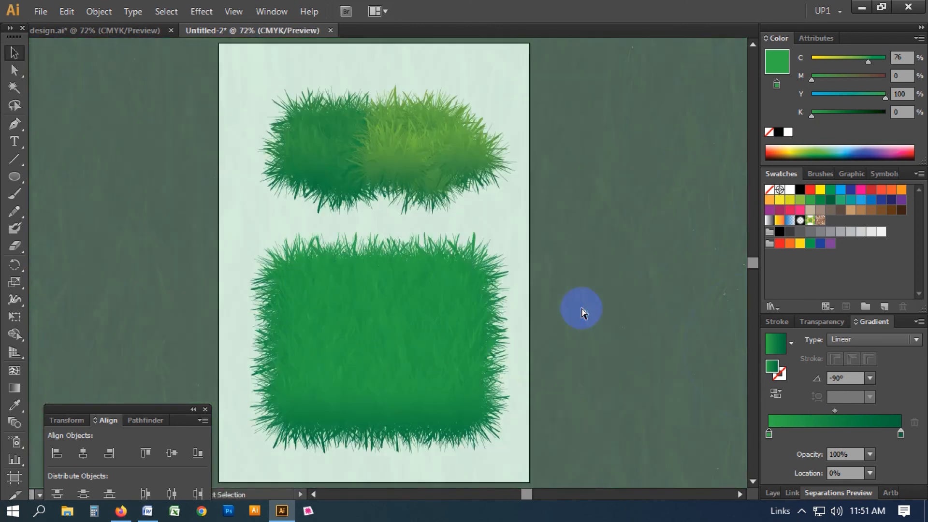
{"action": "key", "text": "ctrl+1"}
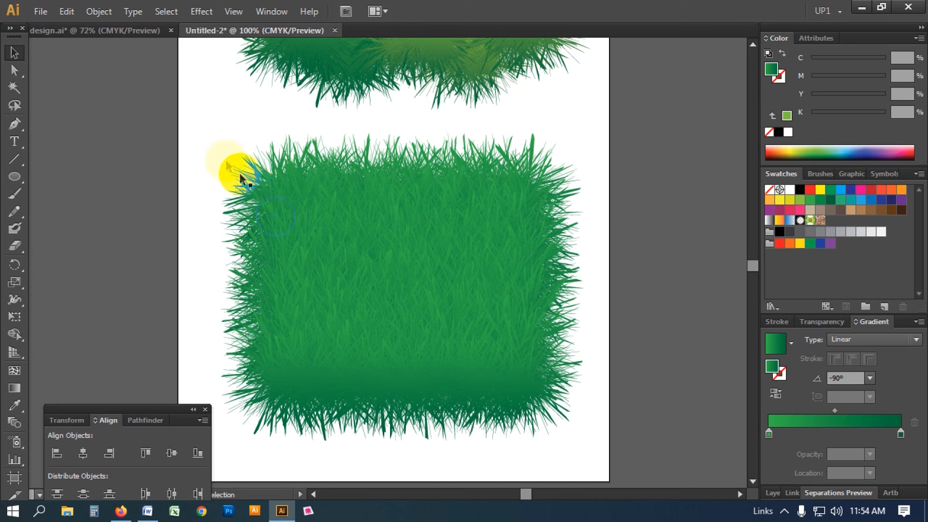
{"action": "left_click_drag", "start_coordinate": [211, 133], "coordinate": [584, 431]}
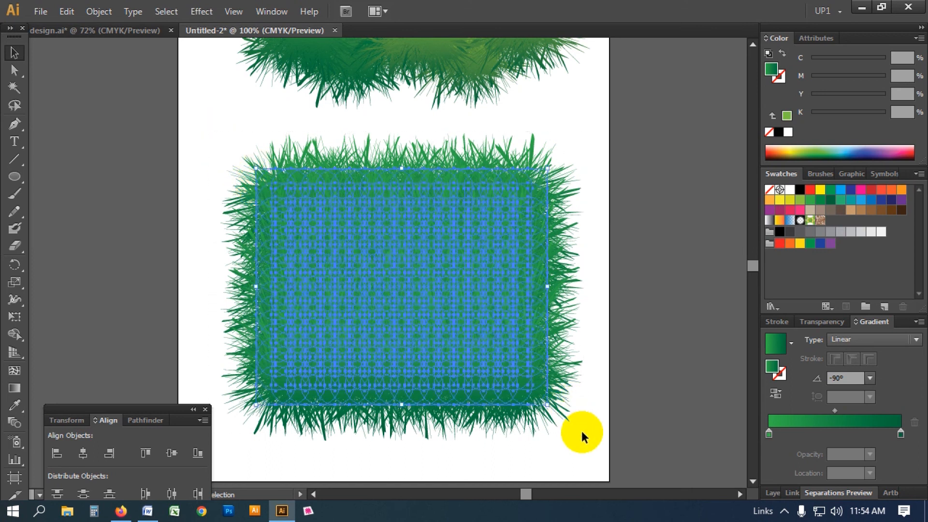
{"action": "left_click", "coordinate": [769, 432]}
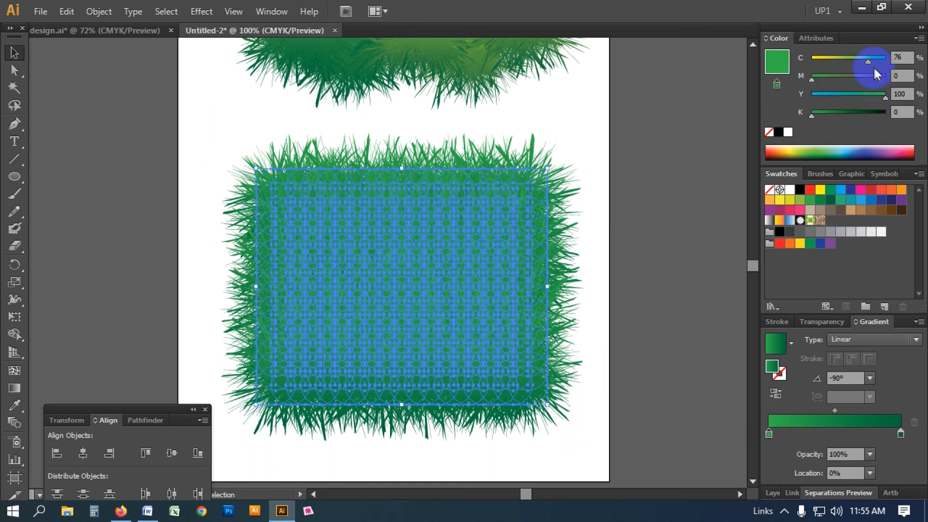
{"action": "left_click_drag", "start_coordinate": [866, 60], "coordinate": [839, 60]}
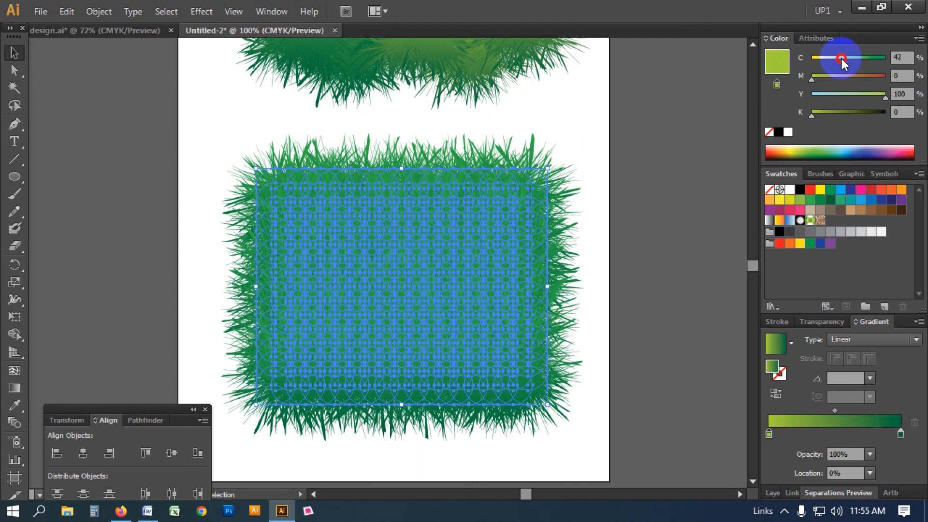
{"action": "left_click", "coordinate": [613, 121]}
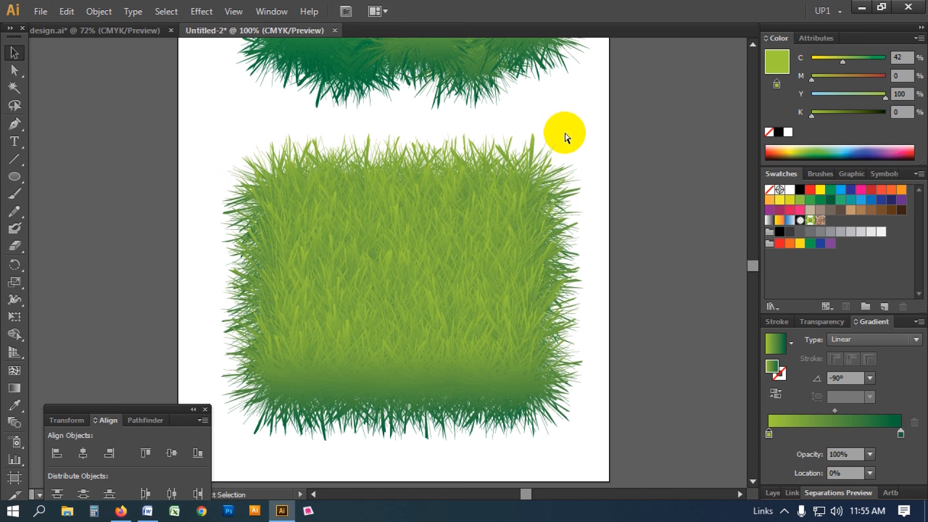
Step: Undo the last gradient color change on the rectangular grass block and clear the selection
{"action": "key", "text": "ctrl+z"}
{"action": "left_click", "coordinate": [569, 129]}
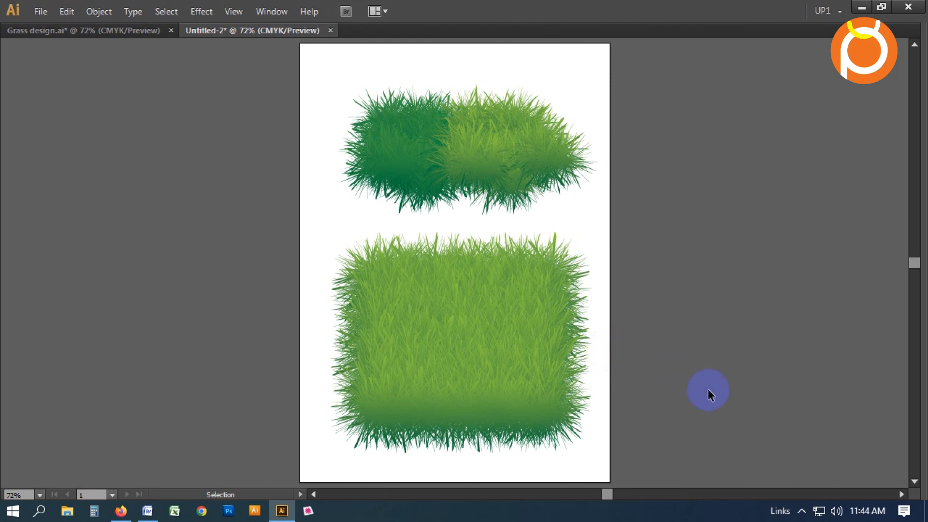
{"action": "left_click", "coordinate": [801, 513]}
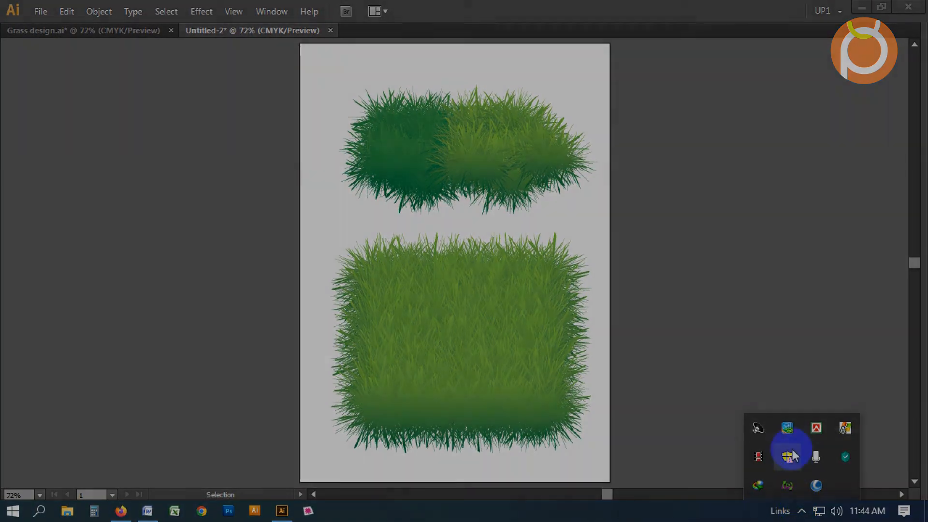